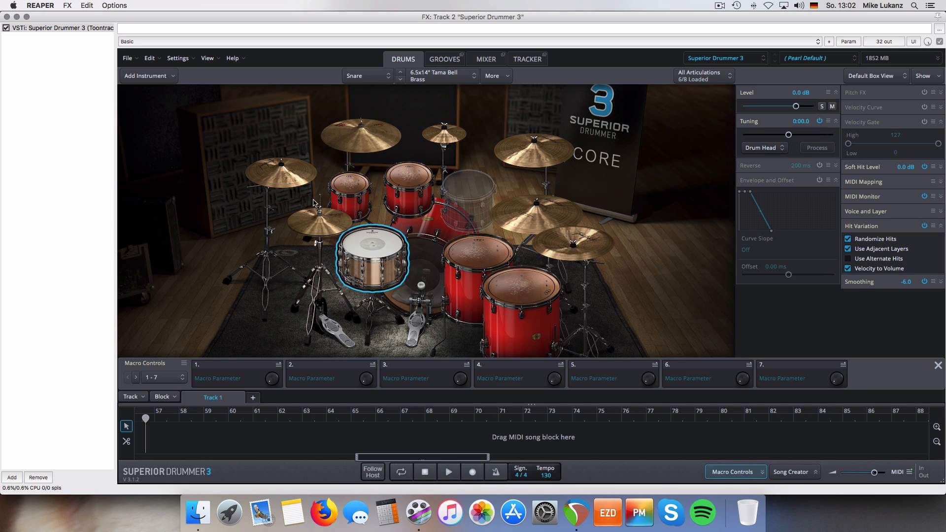
Step: Close the Superior Drummer plugin window and look over the Metal_Playalong and S1/2 tracks in the project
left_click(7, 17)
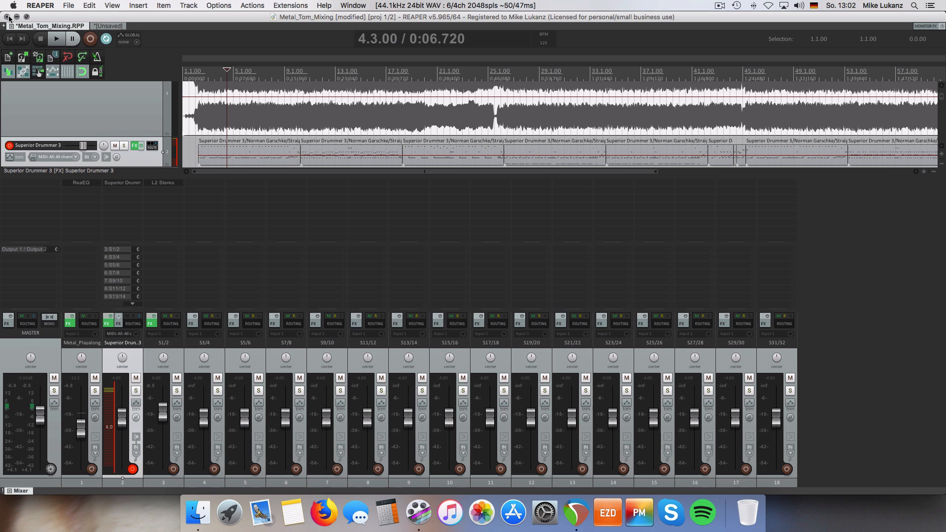
left_click(98, 355)
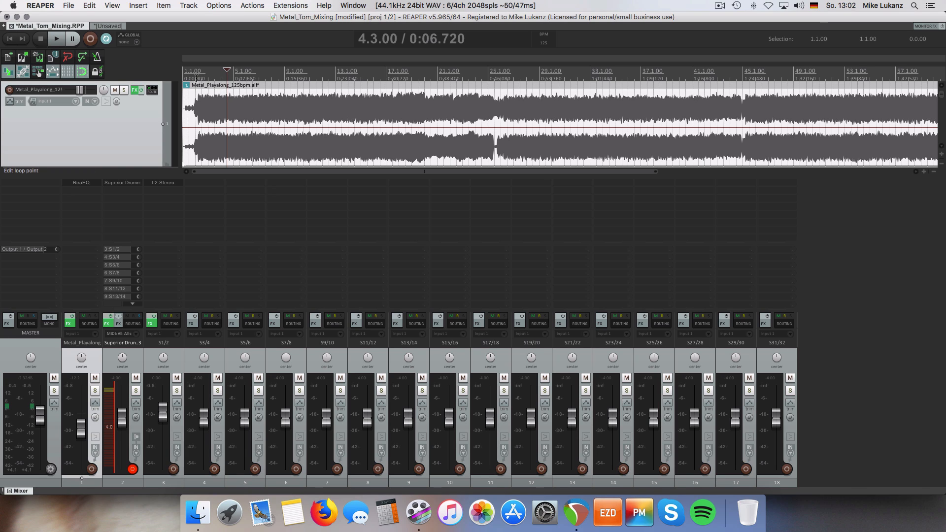
left_click(150, 353)
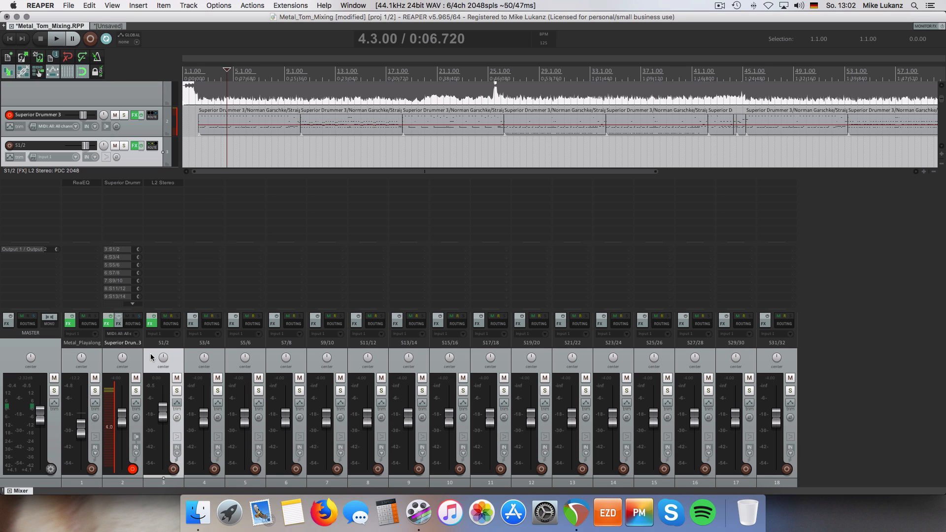
scroll(235, 135, "down", 2)
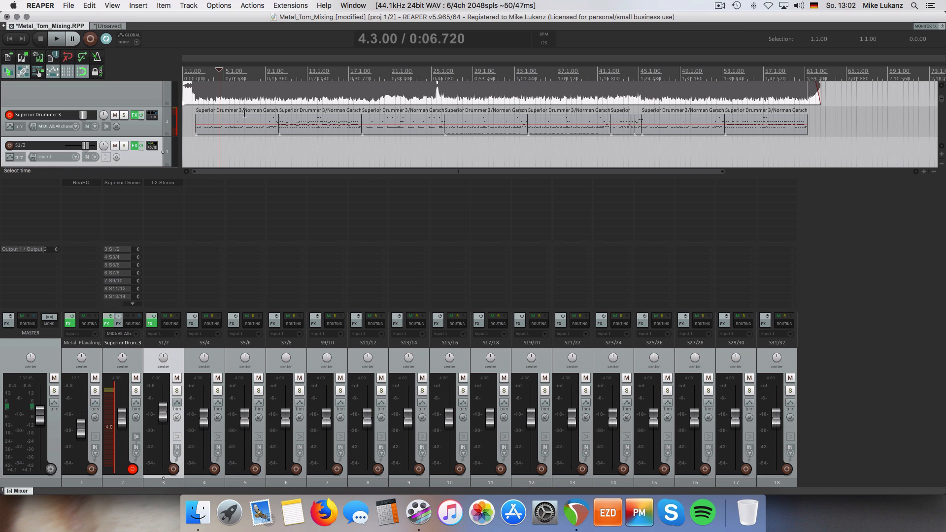
Step: Place the edit cursor at 1.3.00 near the song's start and play the project from there
left_click(106, 324)
left_click(7, 16)
left_click(190, 72)
scroll(231, 142, "up", 3)
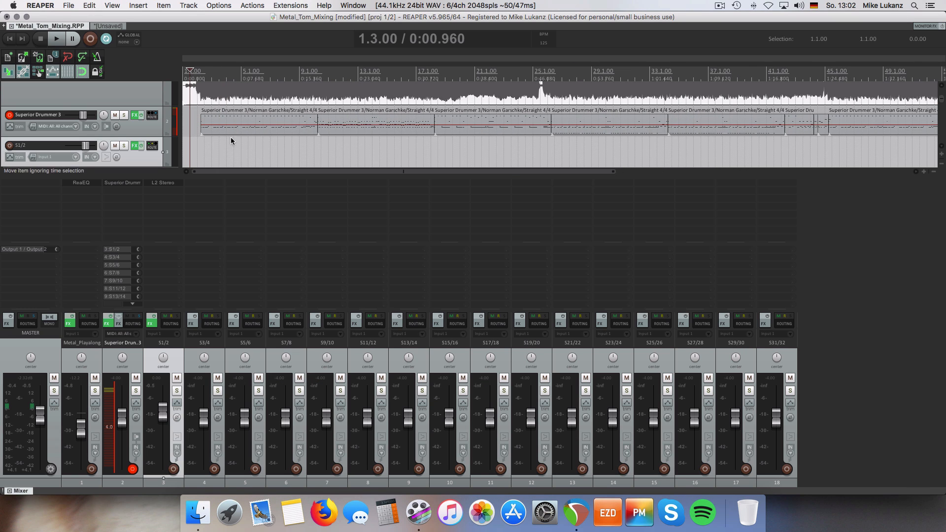
scroll(251, 144, "up", 1)
key("space")
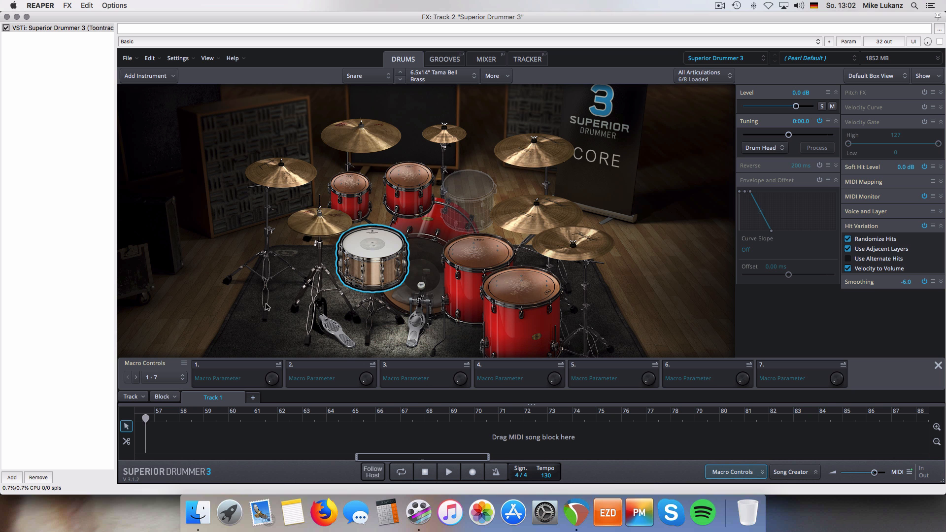
Step: Examine Superior Drummer's mixer channels during playback, return to the drum kit view and close the plugin window
left_click(118, 324)
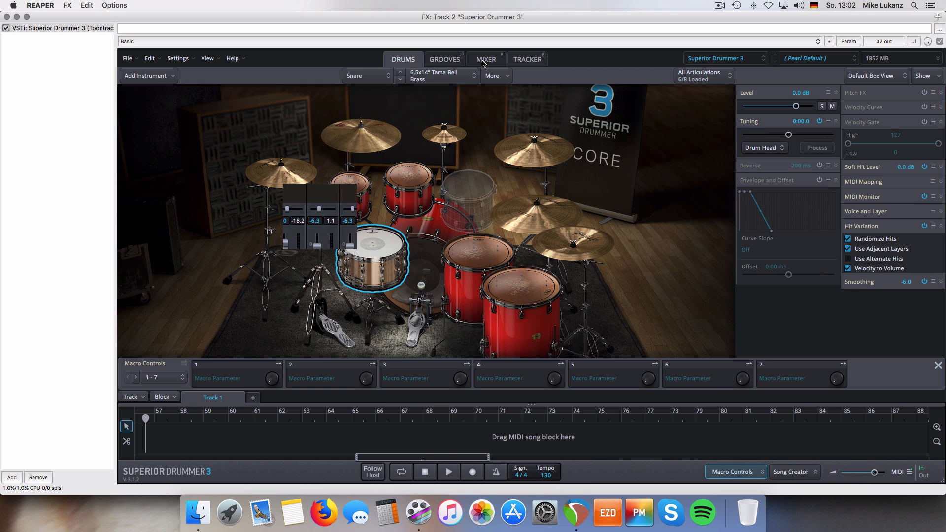
left_click(484, 60)
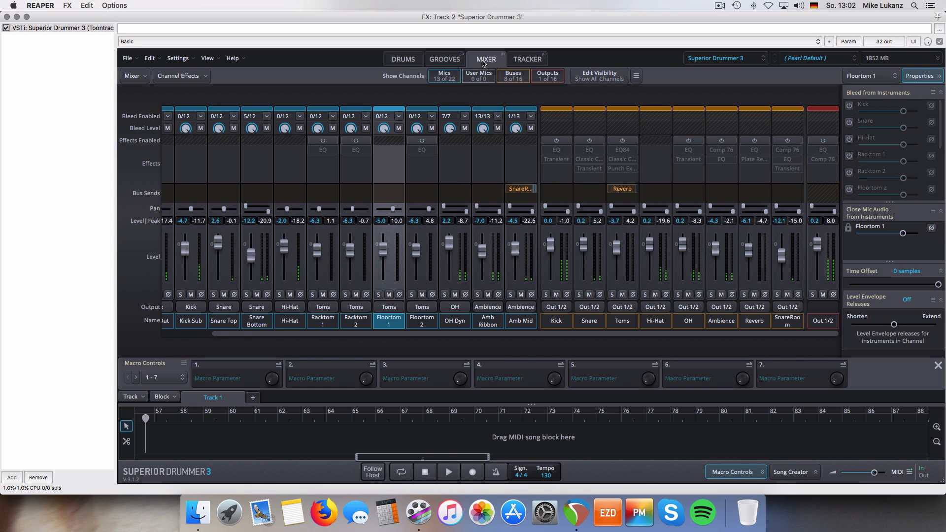
left_click(405, 59)
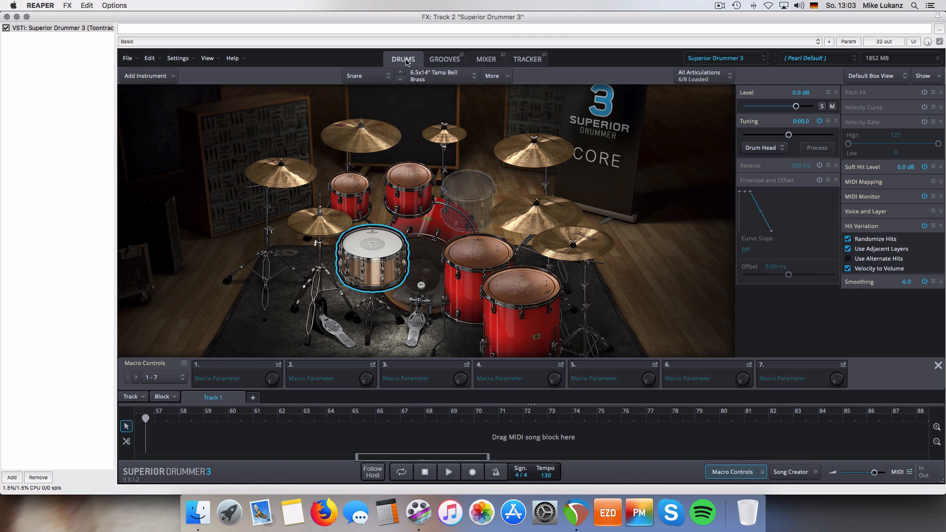
left_click(7, 17)
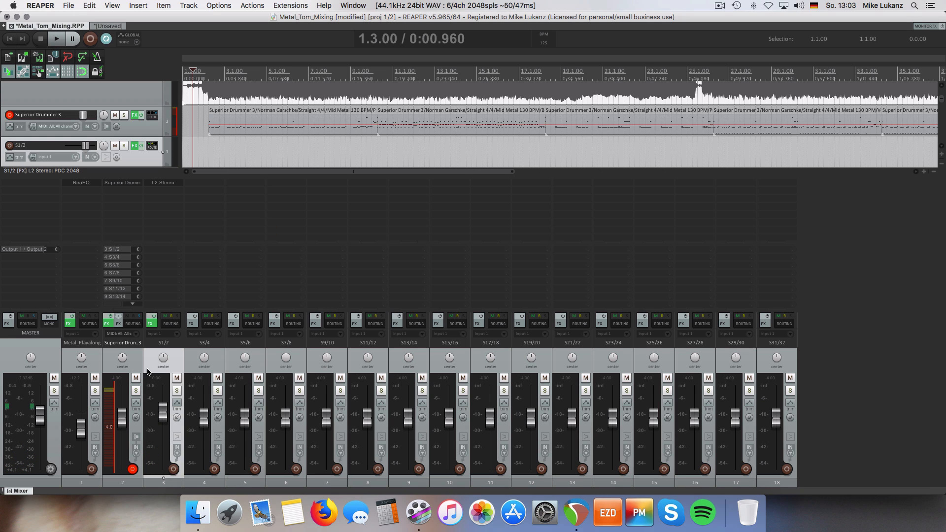
Step: Select both racktoms and both floortoms together in Superior Drummer and enable Envelope and Offset for them
left_click(110, 326)
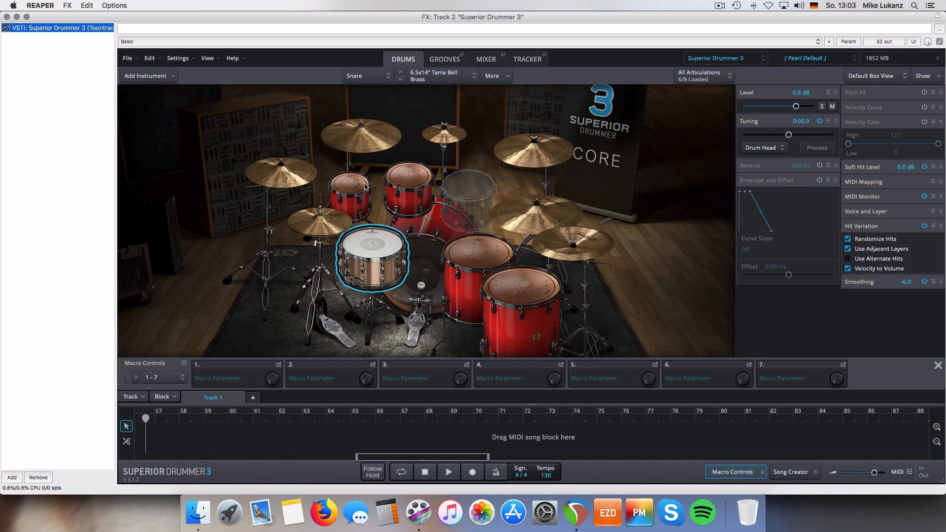
left_click(352, 188)
left_click(409, 176, "shift")
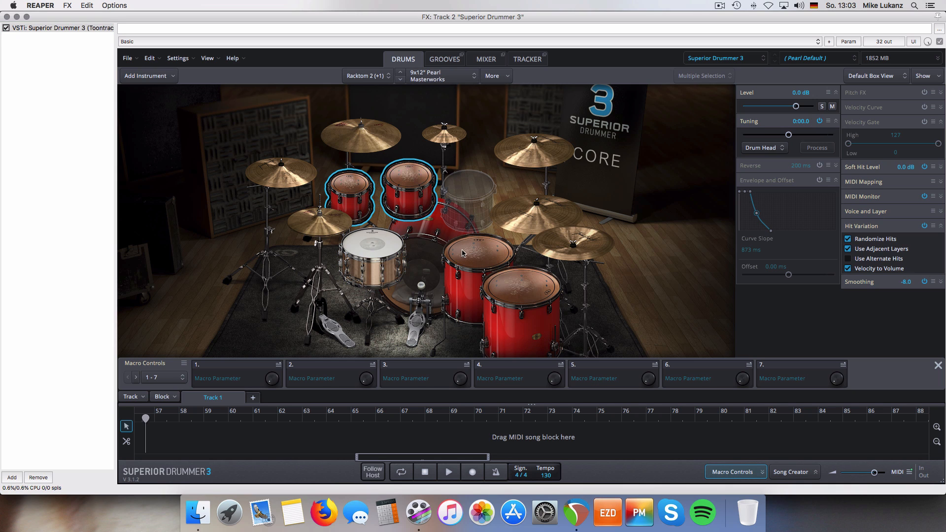
left_click(478, 249, "shift")
left_click(520, 278, "shift")
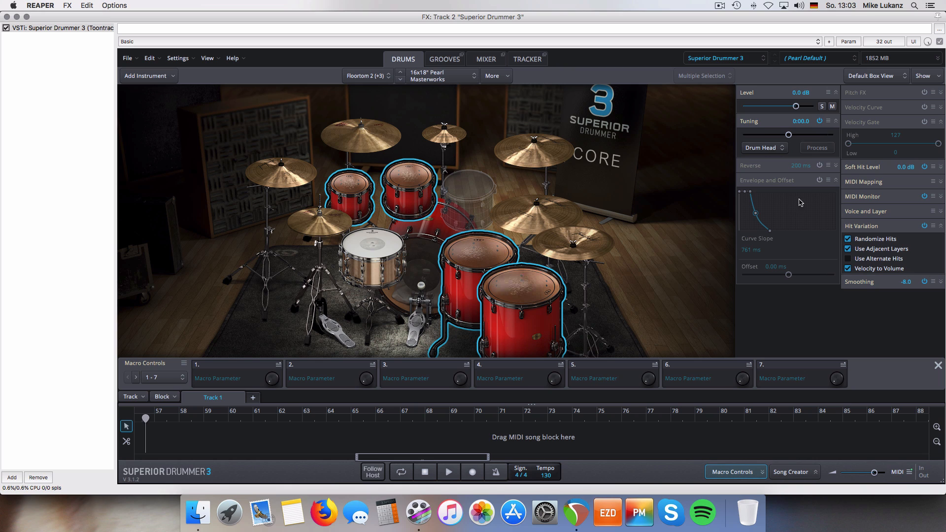
left_click(819, 181)
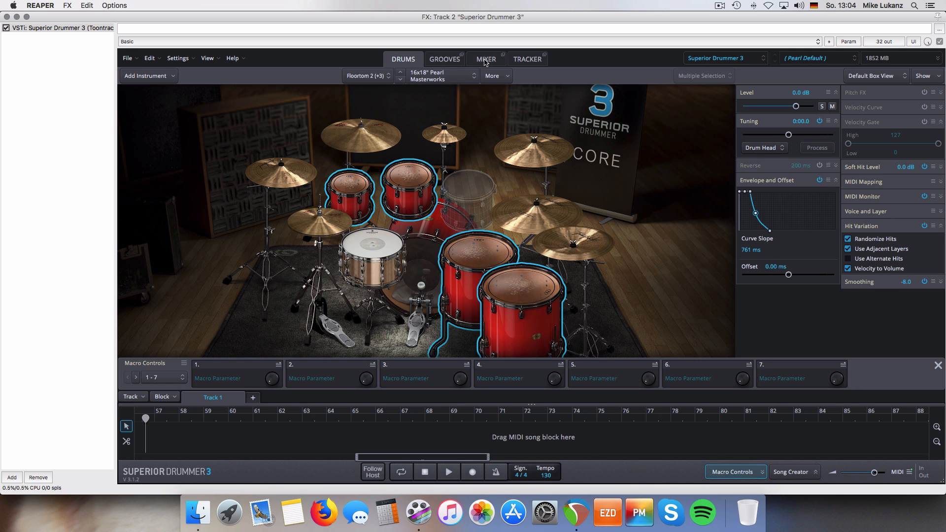
Step: Review the four tom channels in Superior Drummer's mixer and solo the Floortom 1 channel
left_click(486, 60)
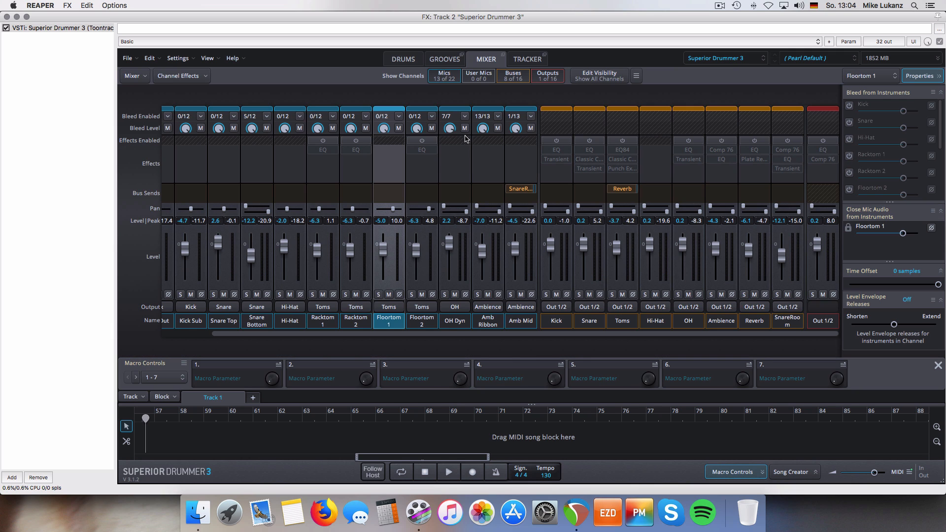
left_click(406, 321)
left_click(322, 321, "shift")
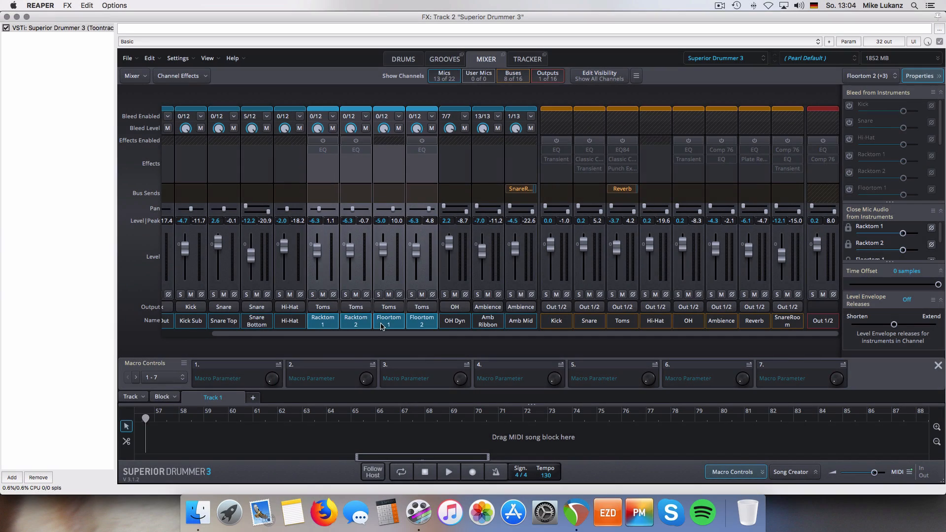
left_click(382, 325)
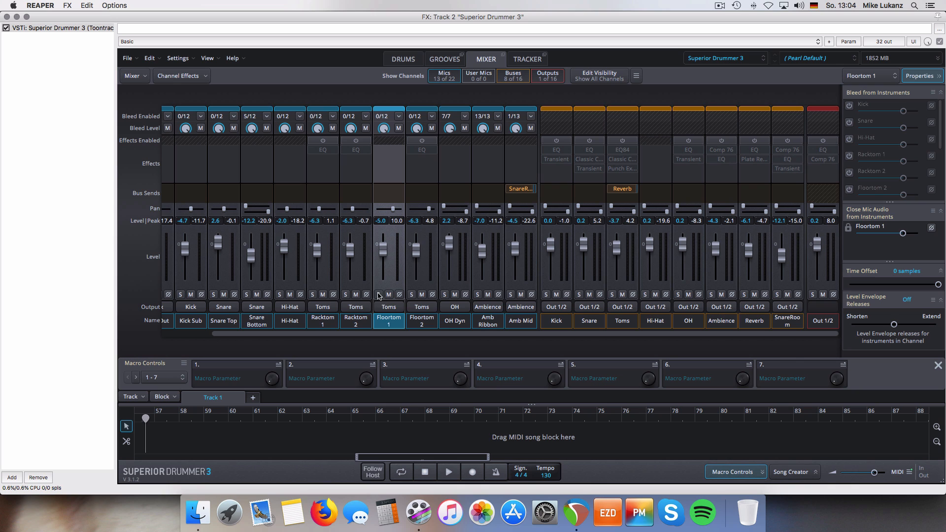
left_click(379, 294)
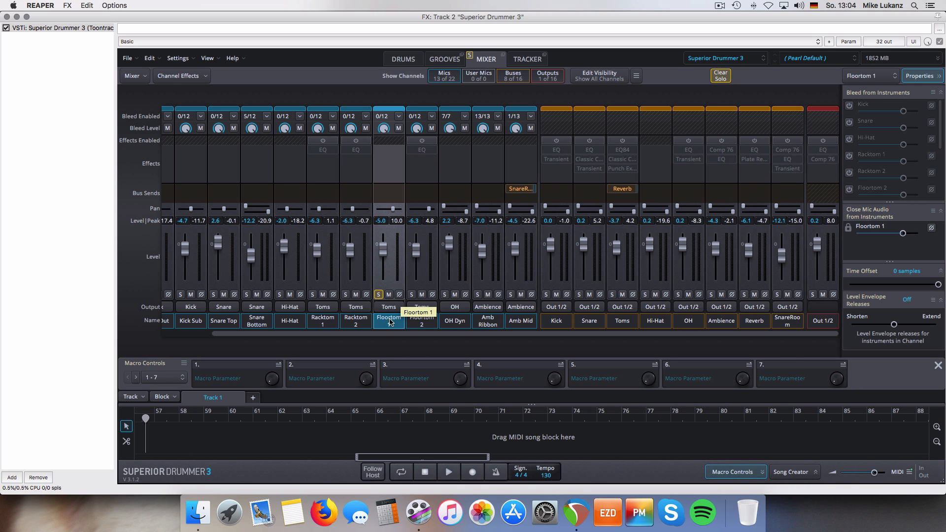
Step: Insert an EQ in Floortom 1's first effect slot and mute the Metal_Playalong track in the project
left_click(394, 151)
left_click(478, 171)
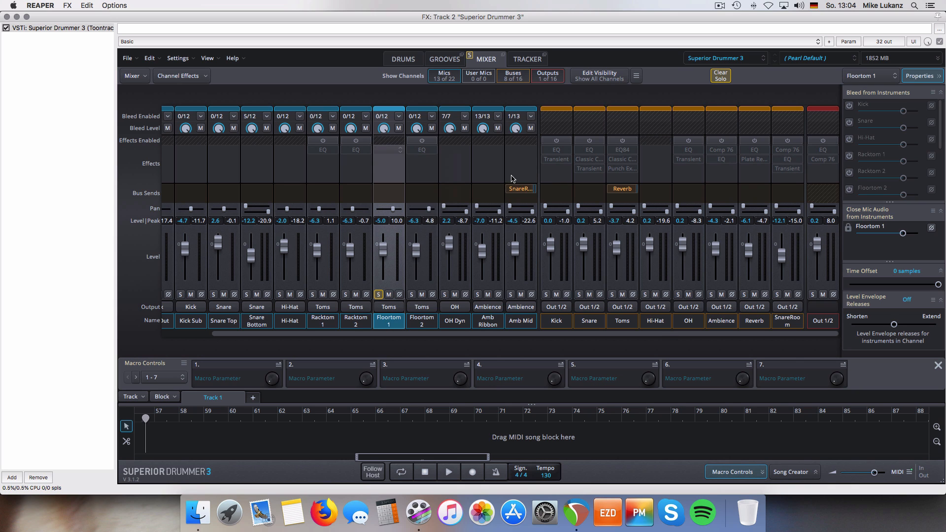
left_click(17, 16)
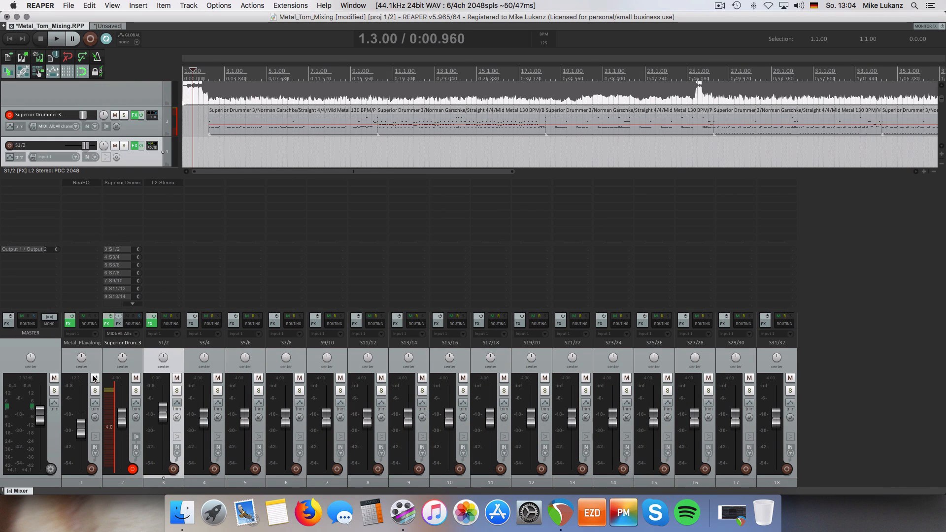
left_click(107, 324)
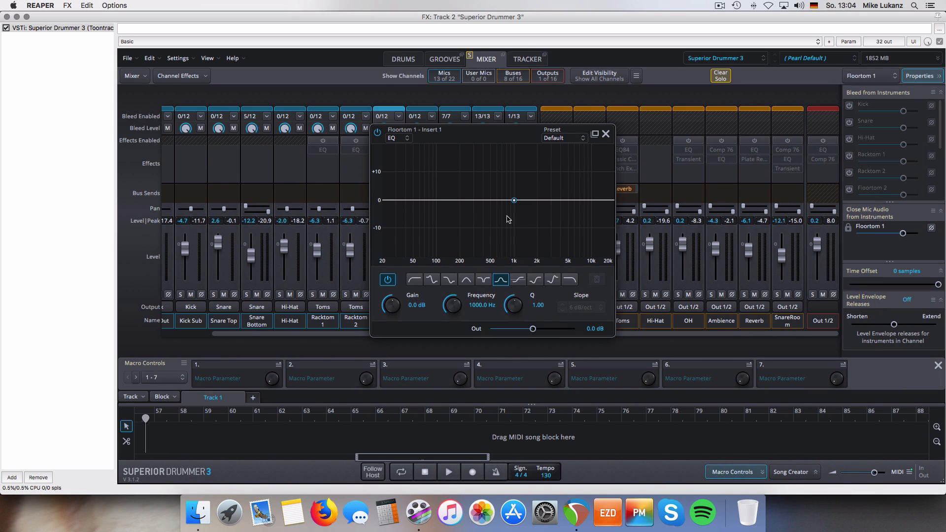
Step: Set a time selection from 10.2.00 to 18.3.00 in the project and reopen Floortom 1's EQ insert
left_click(7, 16)
left_click_drag(374, 77, 550, 79)
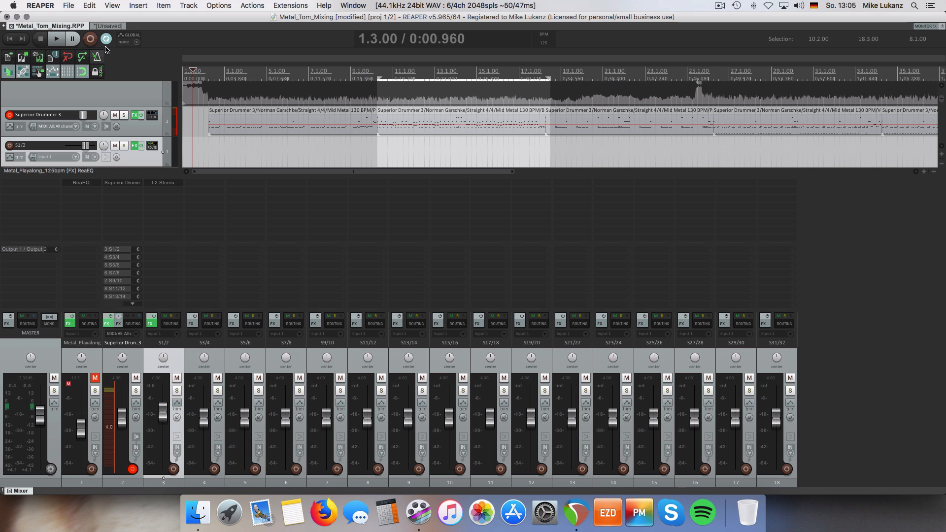
left_click(106, 324)
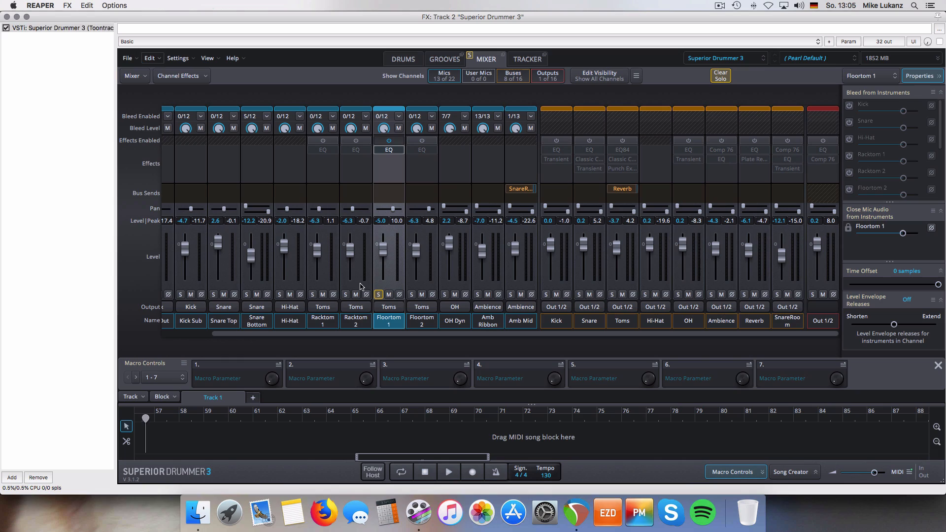
left_click(389, 149)
left_click_drag(537, 135, 473, 141)
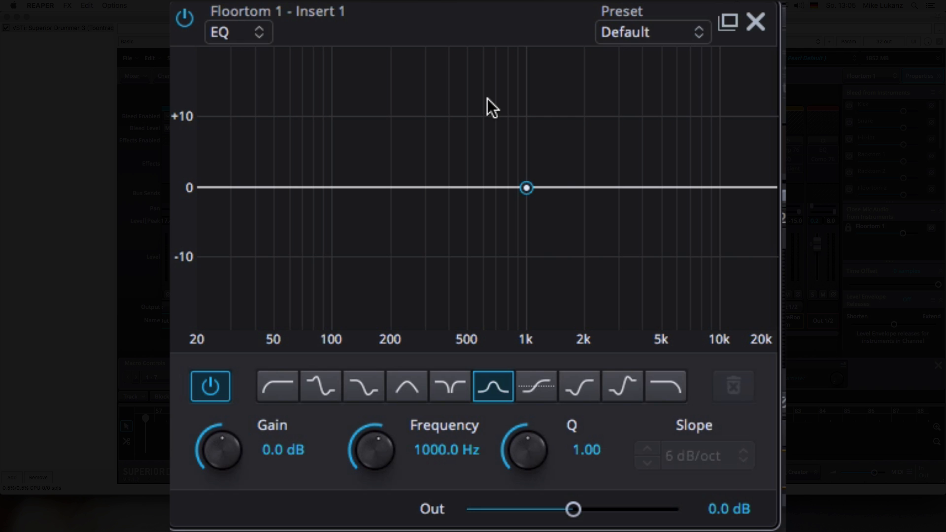
Step: Cut the EQ band by 9.8 dB at 554.67 Hz, then try a second band boosted 10.3 dB at 6877.2 Hz and delete it
left_click_drag(523, 185, 477, 256)
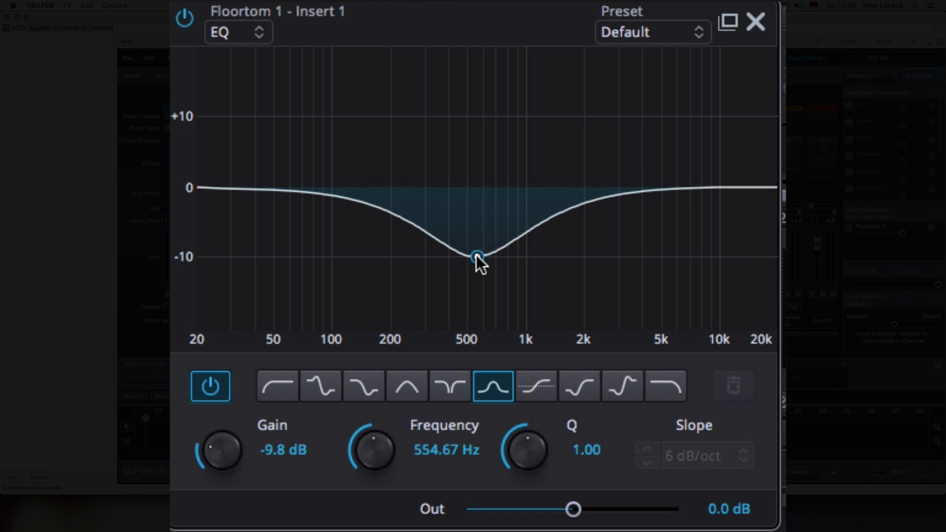
double_click(684, 197)
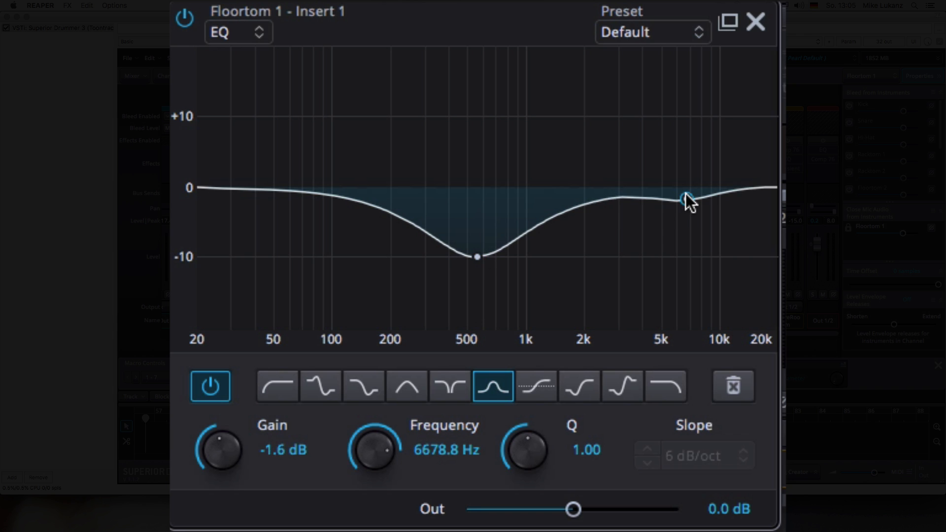
mouse_move(685, 193)
left_mouse_down()
mouse_move(688, 113)
mouse_move(678, 202)
left_mouse_up()
double_click(687, 114)
left_click(752, 394)
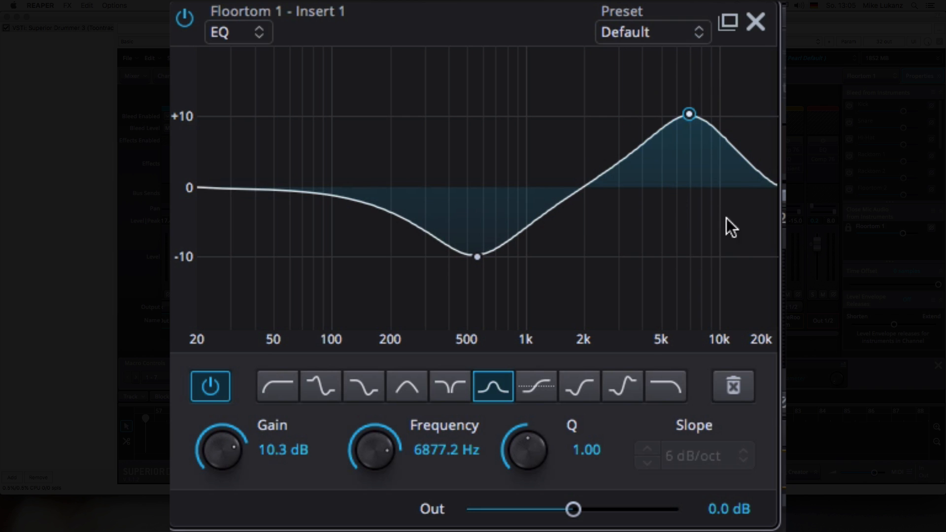
left_click(732, 387)
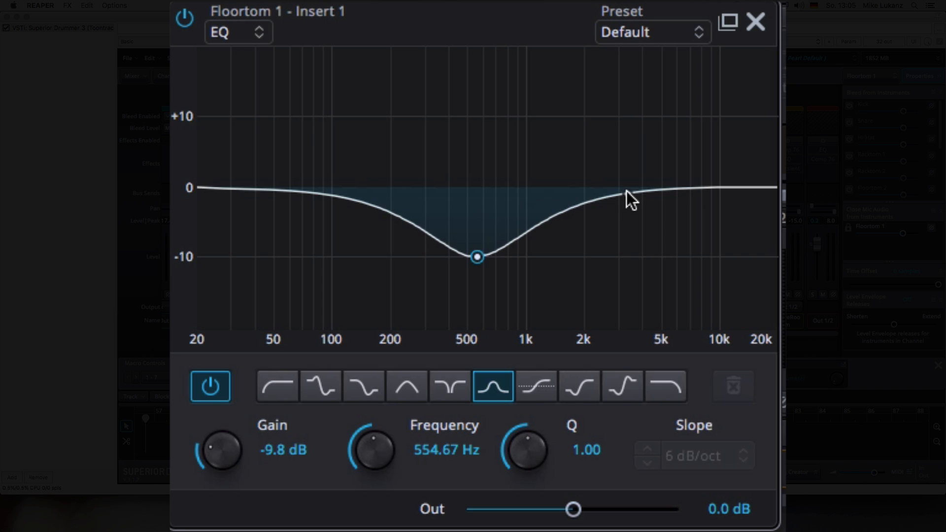
Step: Try a second band of 1.3 dB at 4001.4 Hz, raise the first band to 6.1 dB at 538.67 Hz and delete the second
left_click_drag(628, 190, 642, 178)
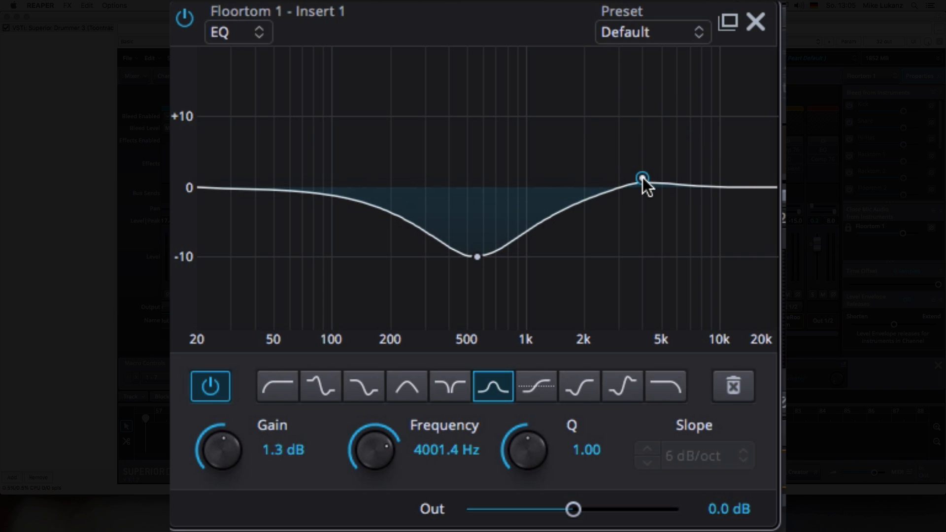
left_click_drag(470, 261, 474, 143)
left_click(642, 179)
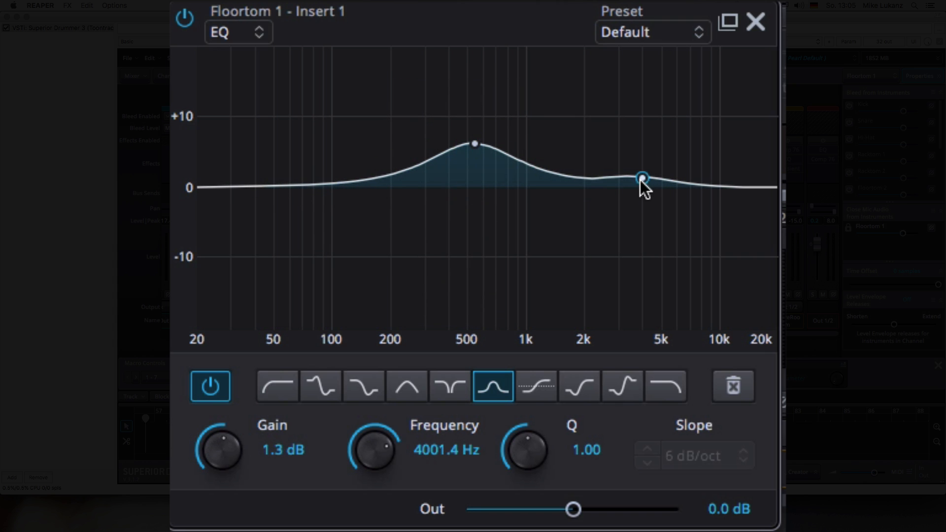
left_click(733, 377)
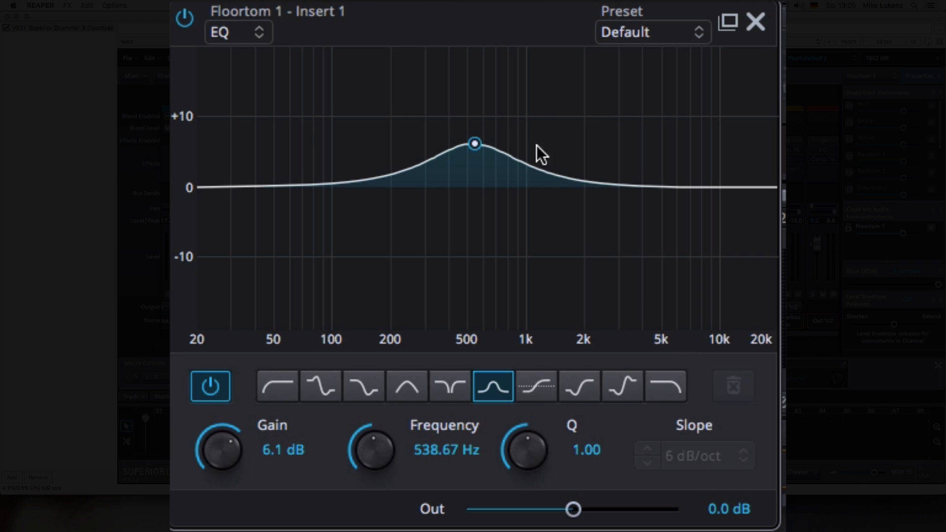
Step: Boost Floortom 1's remaining EQ band to 13.2 dB at 732.51 Hz and narrow the peak with a higher Q
left_click_drag(474, 143, 501, 94)
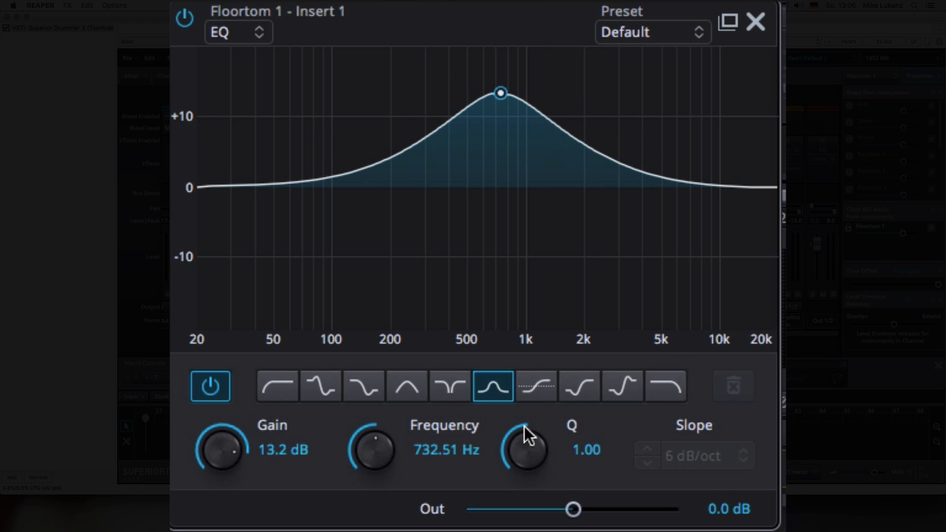
mouse_move(523, 457)
left_mouse_down()
mouse_move(520, 440)
mouse_move(519, 450)
left_mouse_up()
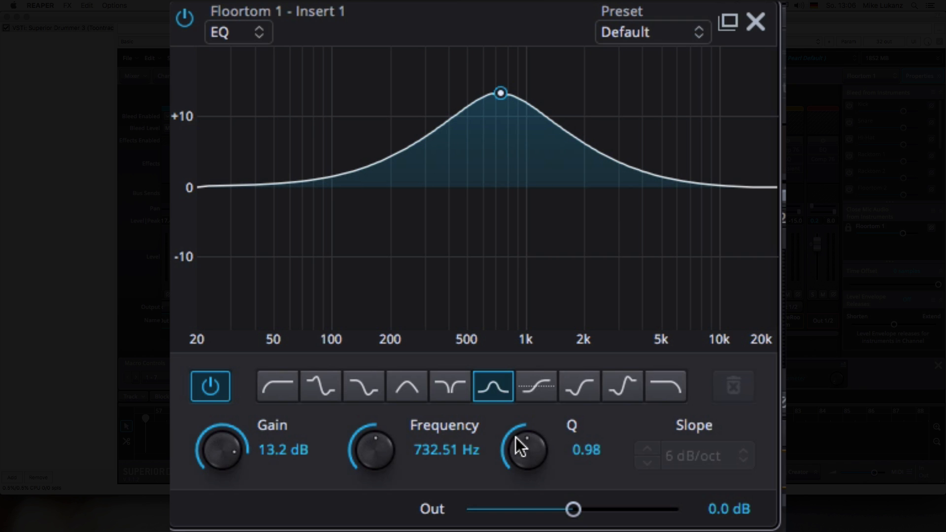
left_click_drag(515, 436, 524, 415)
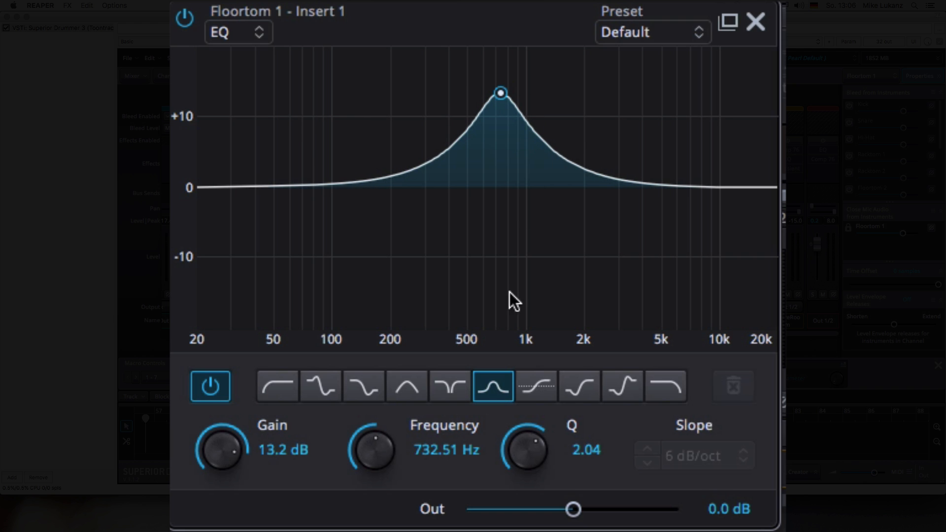
left_click_drag(515, 442, 517, 433)
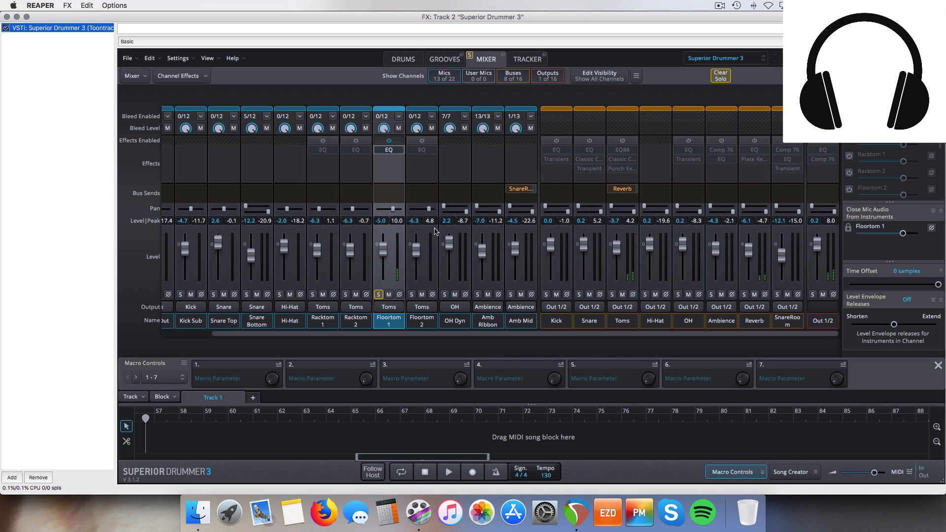
Step: Reopen Floortom 1's EQ, sweep the boosted band to 530.84 Hz and cut it to -11.9 dB
left_click(388, 149)
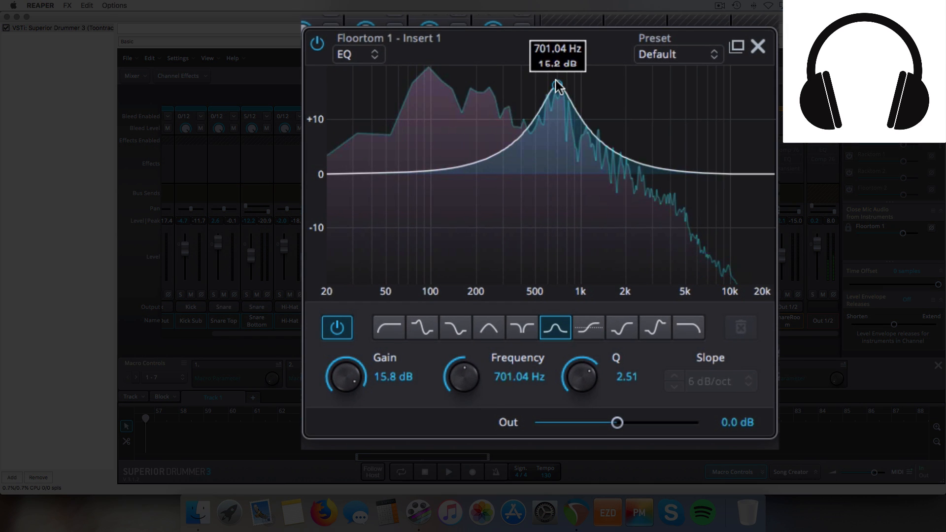
left_click_drag(557, 85, 539, 77)
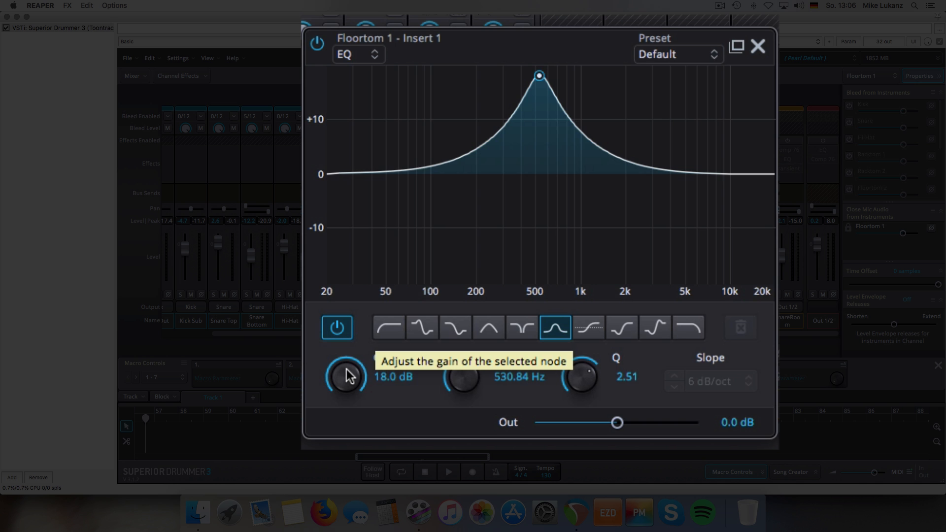
mouse_move(347, 369)
left_mouse_down()
mouse_move(320, 522)
mouse_move(345, 389)
mouse_move(344, 418)
mouse_move(403, 436)
left_mouse_up()
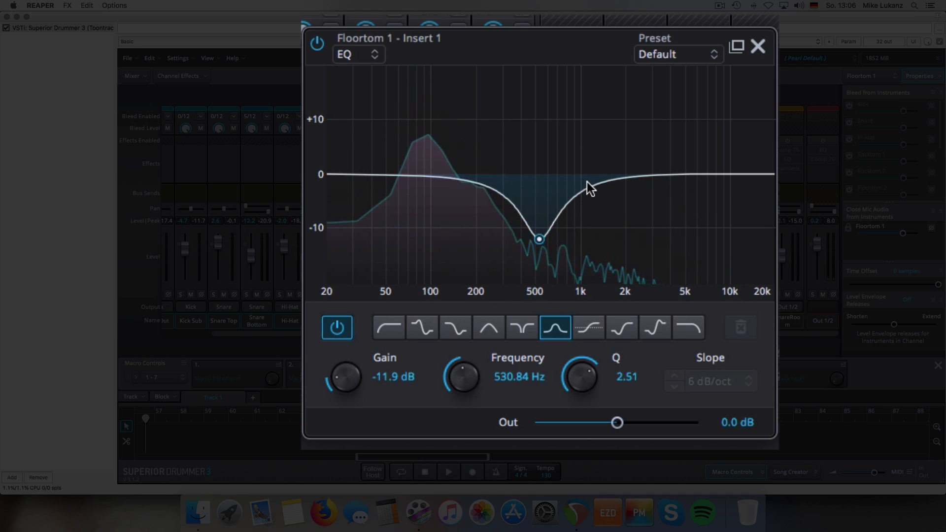
Step: Add a second EQ band above the cut, narrow it to a Q of 3.56 and sweep it to 18.0 dB at 732.51 Hz
left_click_drag(589, 188, 583, 120)
scroll(582, 121, "up", 5)
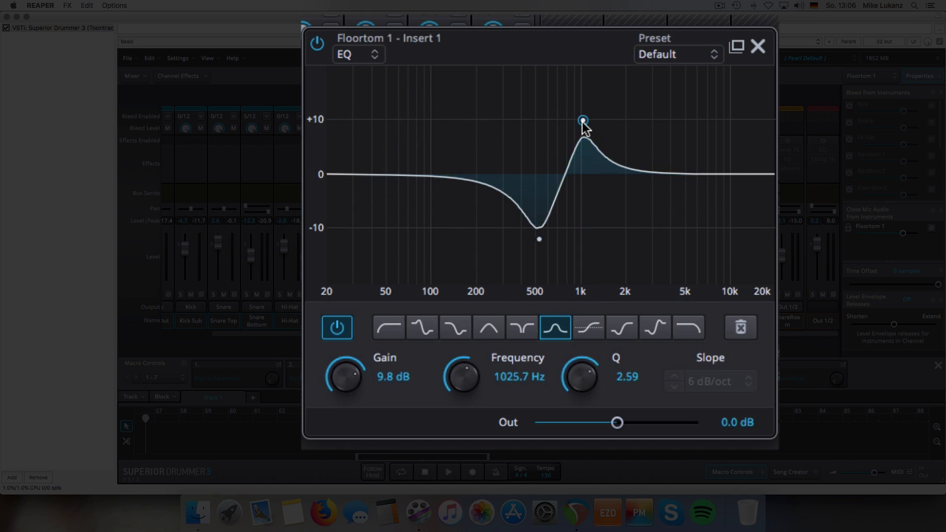
scroll(581, 122, "up", 4)
scroll(582, 123, "up", 1)
left_click_drag(583, 114, 571, 87)
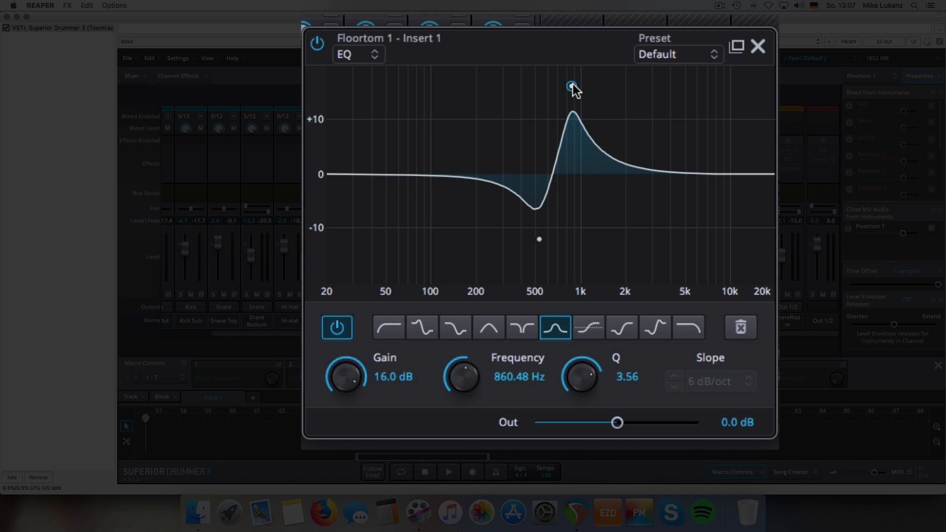
mouse_move(572, 87)
left_mouse_down()
mouse_move(577, 75)
mouse_move(560, 73)
left_mouse_up()
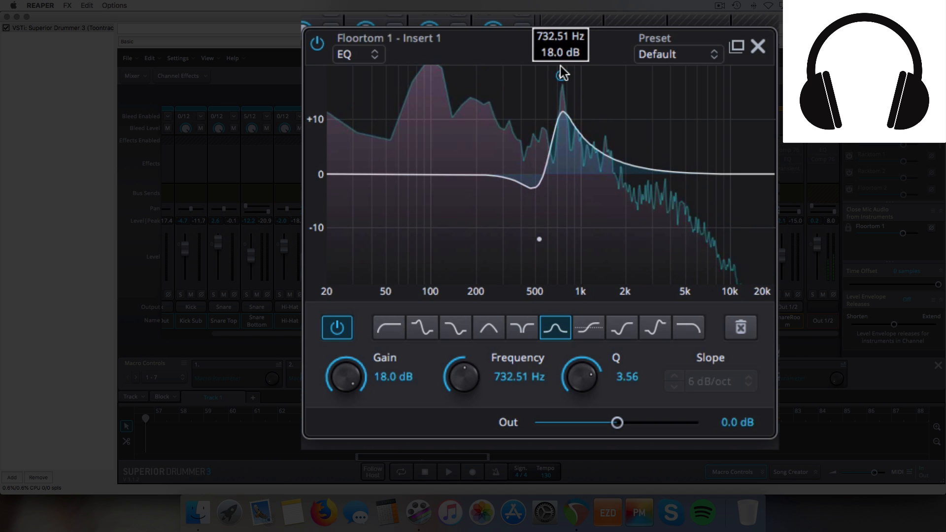
Step: Narrow the 732.51 Hz band to a Q of 6.48 and cut it to -4.1 dB
left_click_drag(575, 373, 583, 330)
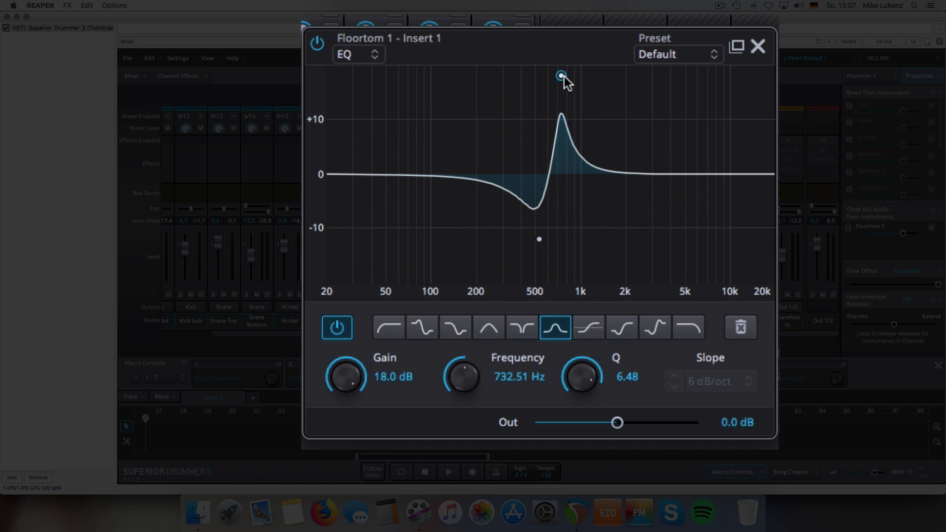
left_click_drag(360, 382, 340, 456)
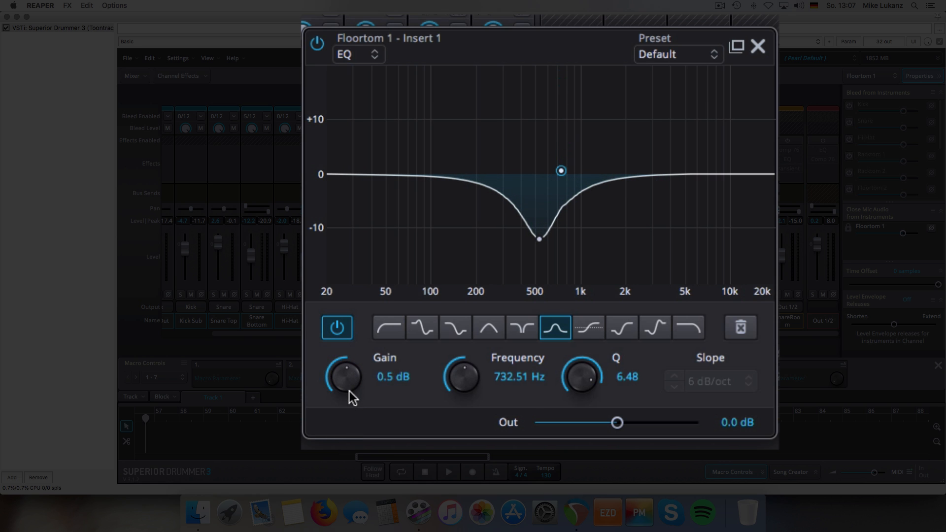
left_click_drag(350, 391, 344, 410)
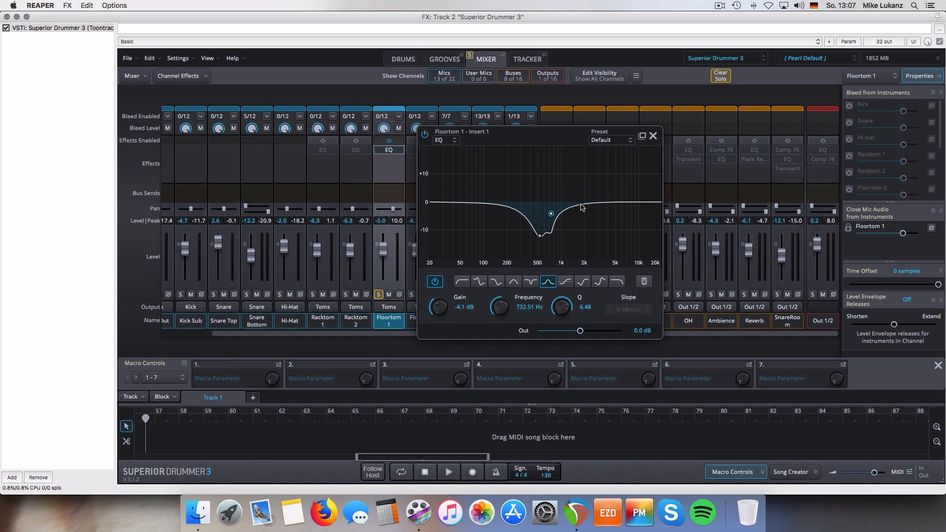
Step: Add two high-frequency boosts to Floortom 1's EQ: 3.2 dB at 3507.5 Hz and 4.1 dB at 7961.3 Hz
left_click_drag(581, 207, 584, 190)
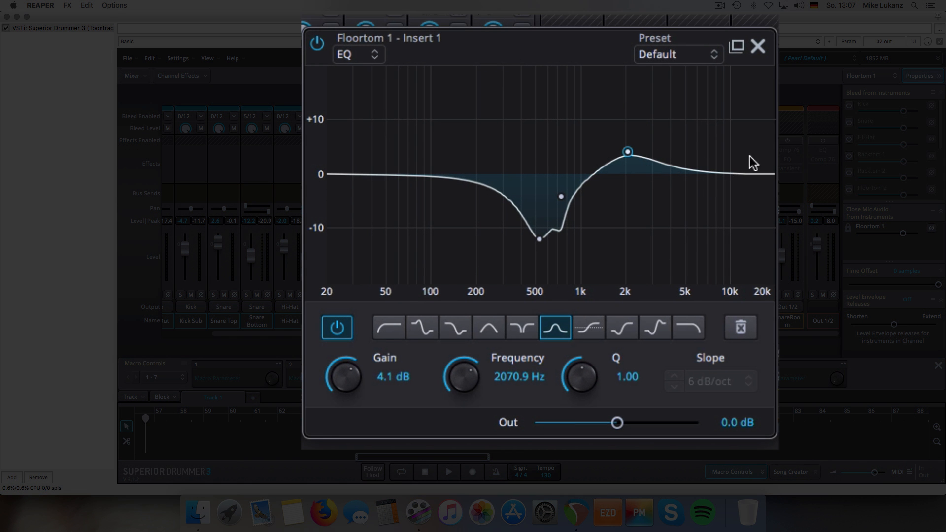
left_click_drag(630, 152, 664, 157)
mouse_move(728, 171)
left_mouse_down()
mouse_move(724, 156)
mouse_move(704, 157)
mouse_move(727, 154)
mouse_move(723, 169)
left_mouse_up()
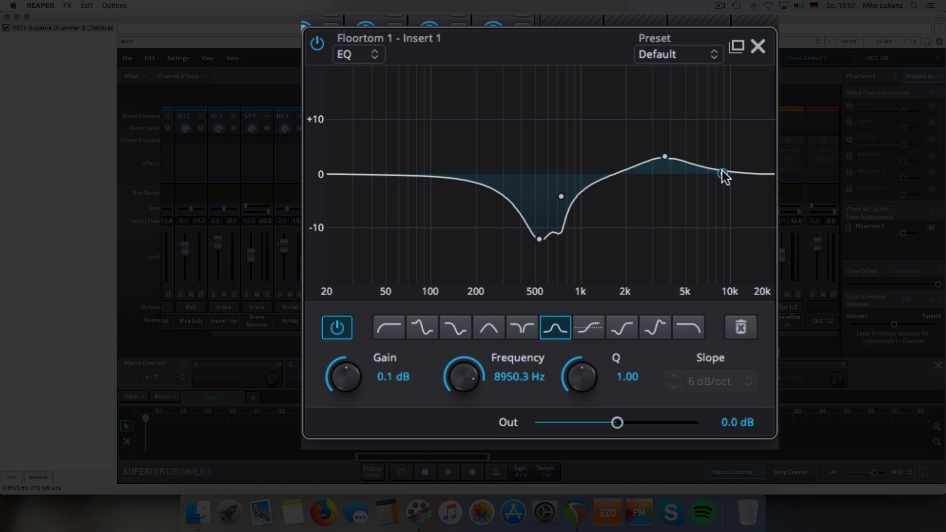
mouse_move(665, 161)
left_mouse_down()
mouse_move(678, 130)
mouse_move(665, 127)
mouse_move(665, 163)
left_mouse_up()
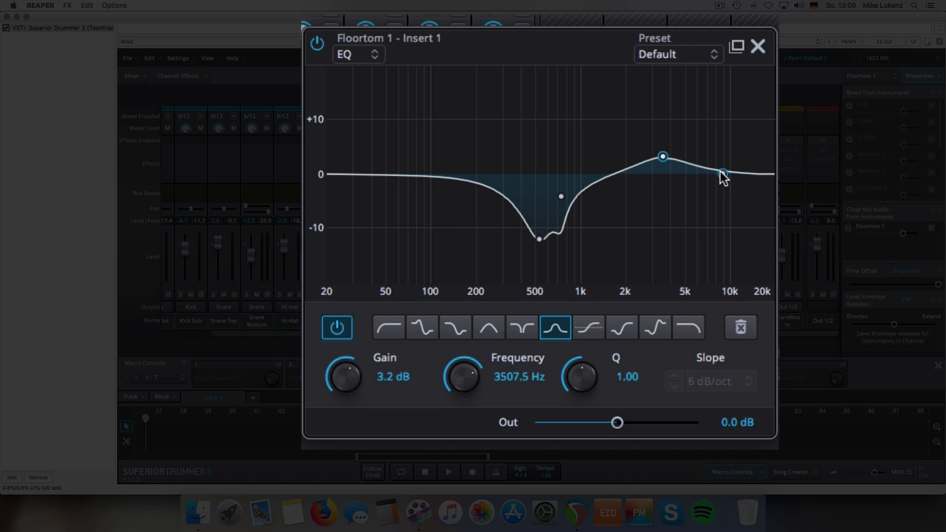
mouse_move(723, 174)
left_mouse_down()
mouse_move(722, 146)
mouse_move(708, 151)
mouse_move(717, 157)
left_mouse_up()
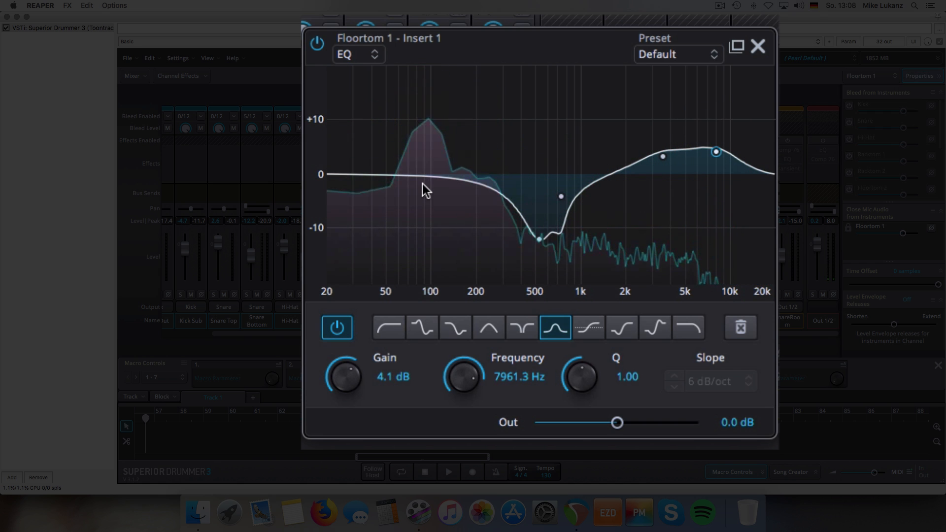
Step: Add a 12 dB/oct high-pass filter at 51.035 Hz and delete the stray bell band placed beside it
left_click(389, 176)
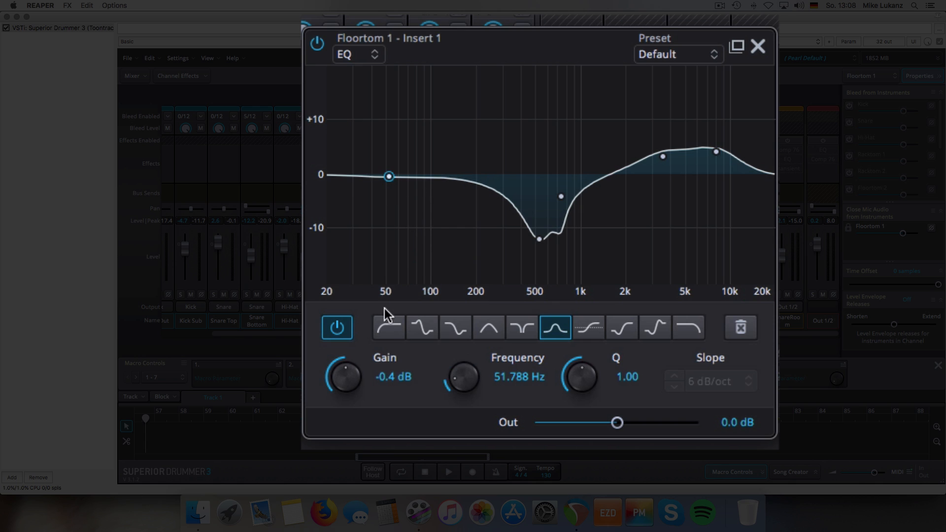
left_click(389, 328)
left_click_drag(389, 177, 389, 178)
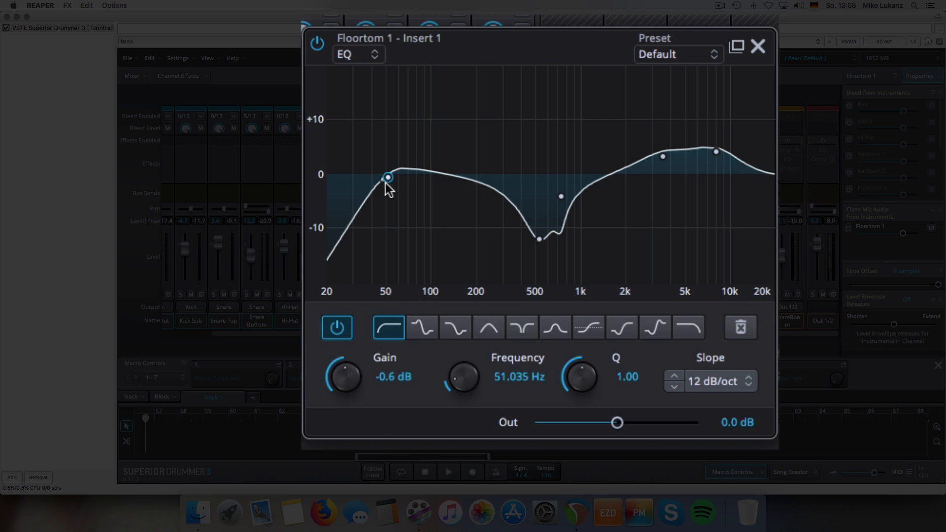
left_click_drag(386, 185, 386, 183)
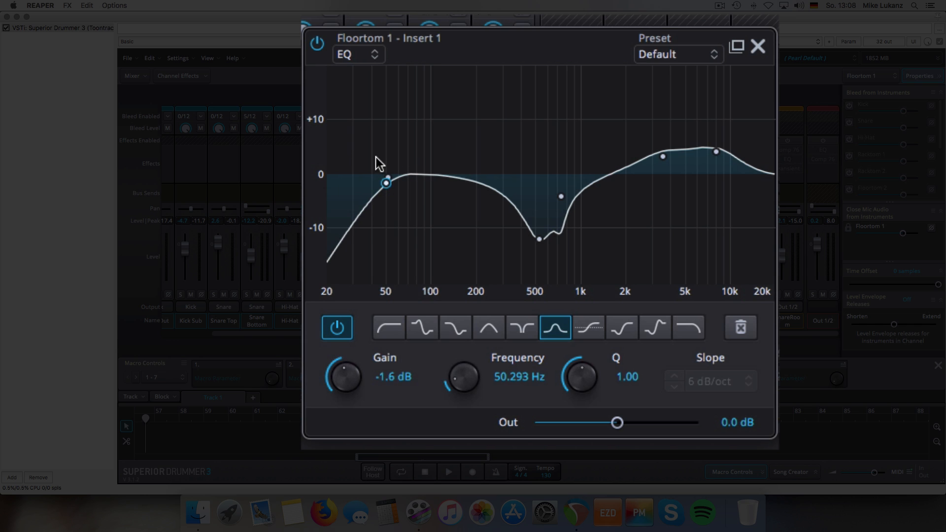
left_click(747, 332)
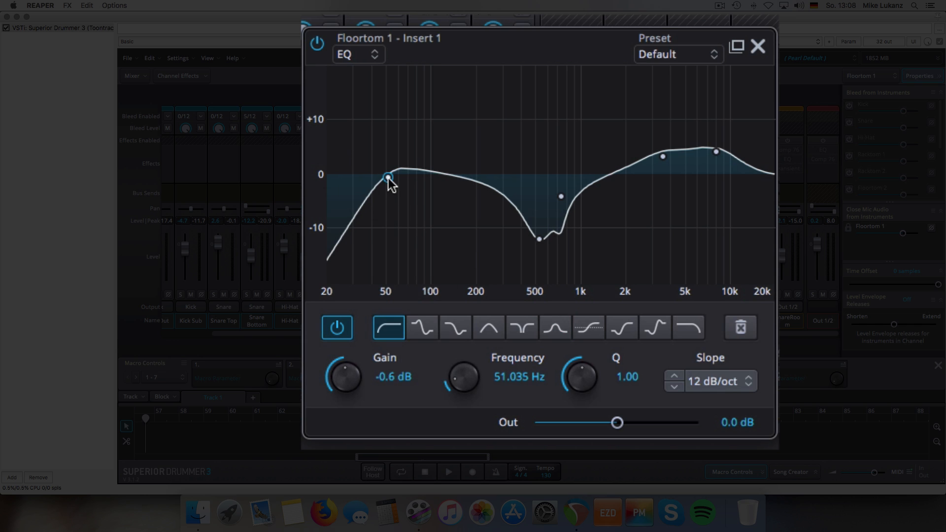
Step: Add a low bell band to Floortom 1's EQ and settle it at a 1.3 dB boost at 73.585 Hz
double_click(407, 172)
left_click_drag(407, 172, 412, 155)
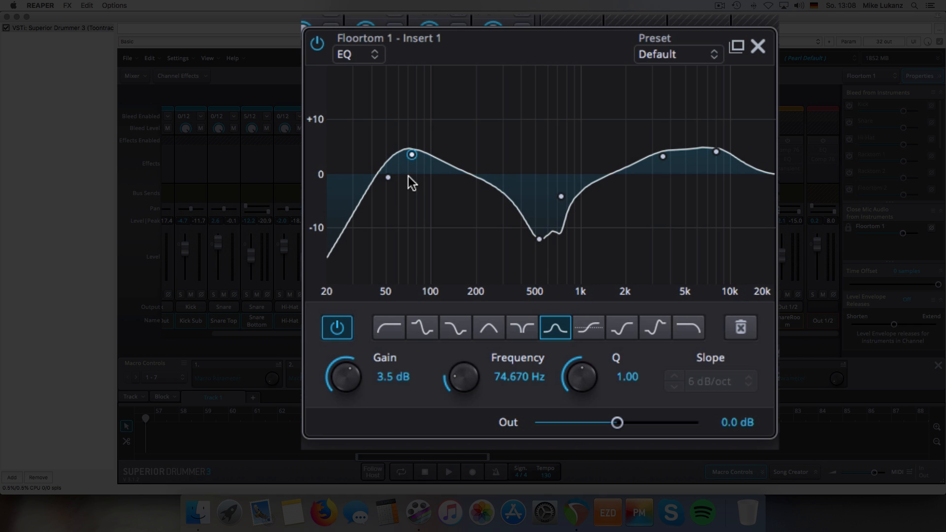
left_click_drag(409, 154, 413, 130)
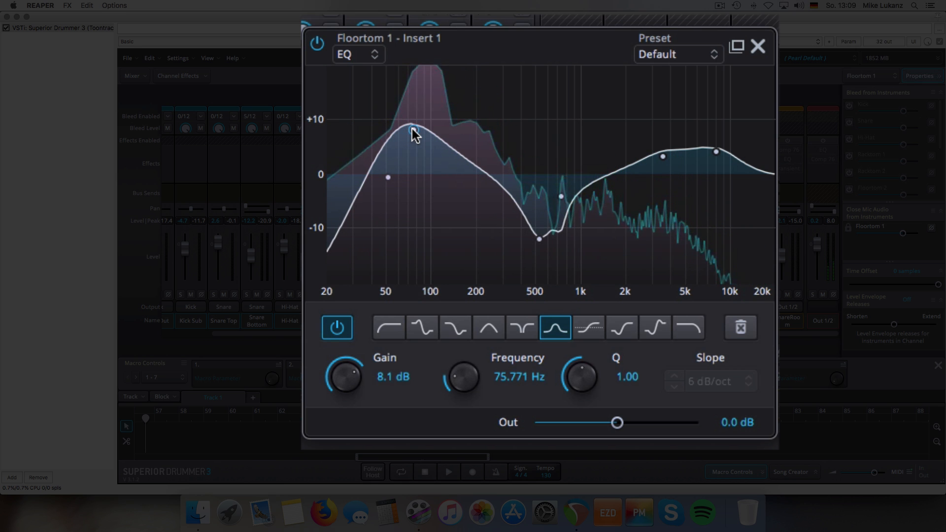
left_click_drag(414, 134, 411, 167)
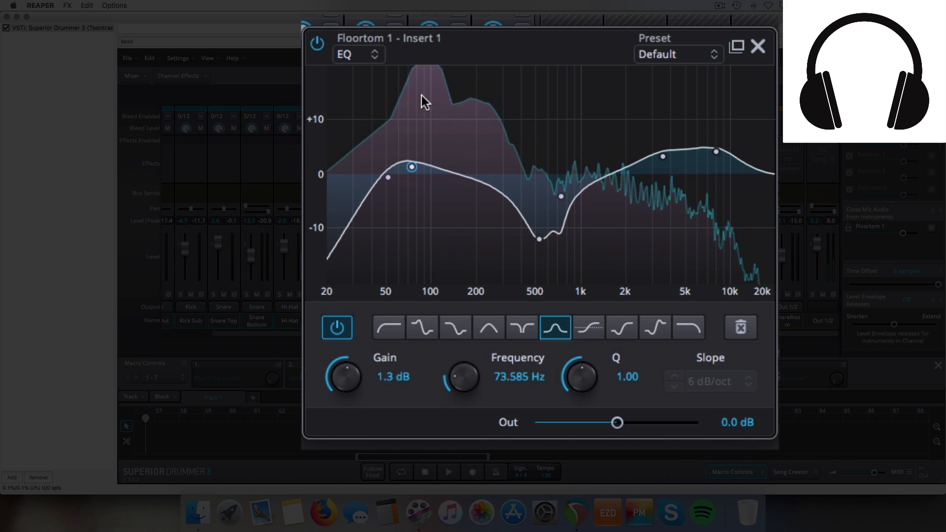
Step: Compare Floortom 1 with its EQ bypassed and active, and close the EQ editor
left_click(317, 45)
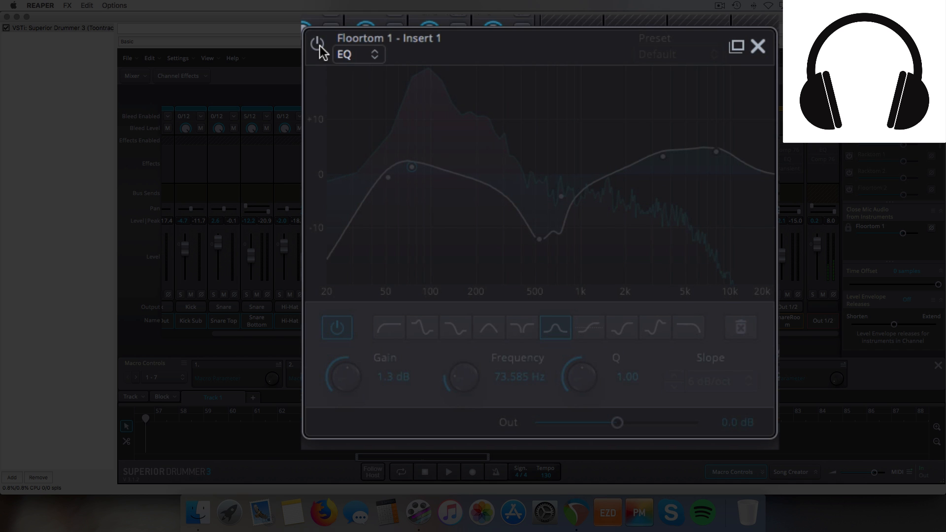
left_click(319, 45)
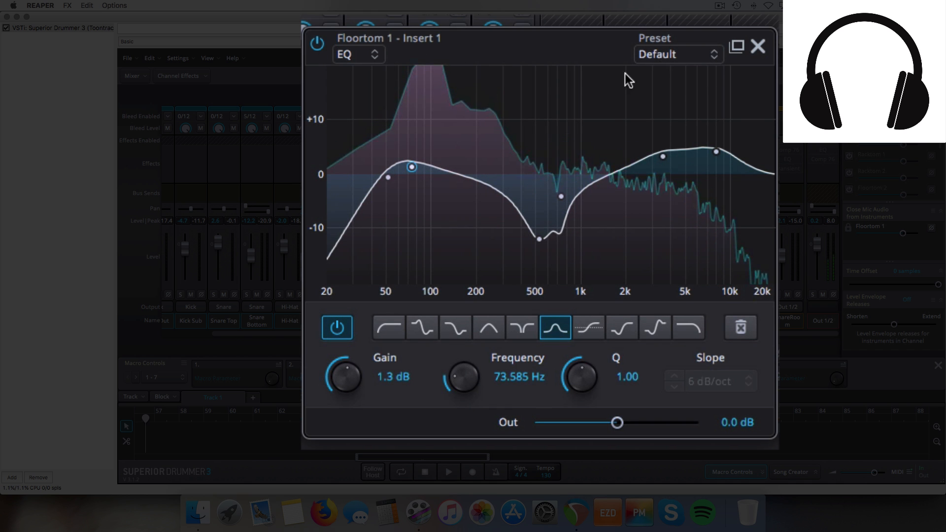
left_click(757, 46)
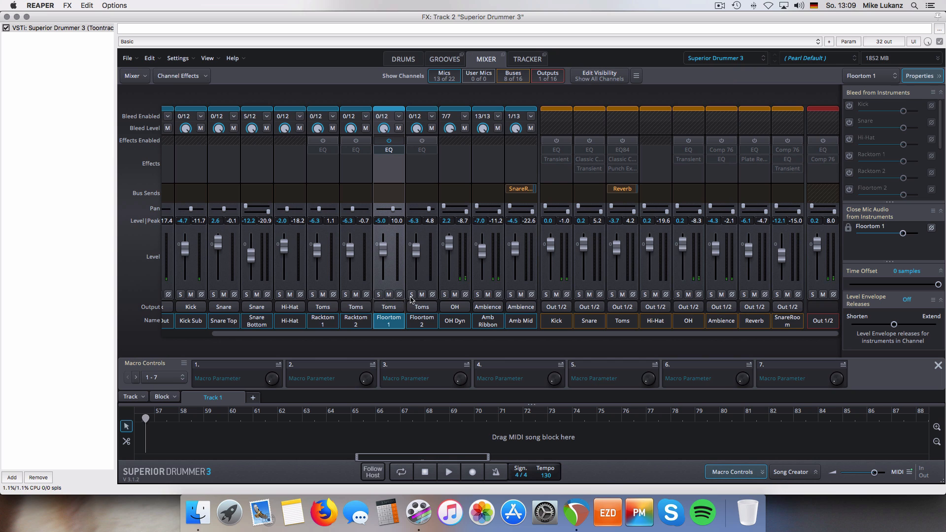
Step: Select the four tom channels from Racktom 1 to Floortom 2 and solo them together
left_click(412, 294)
left_click(321, 319)
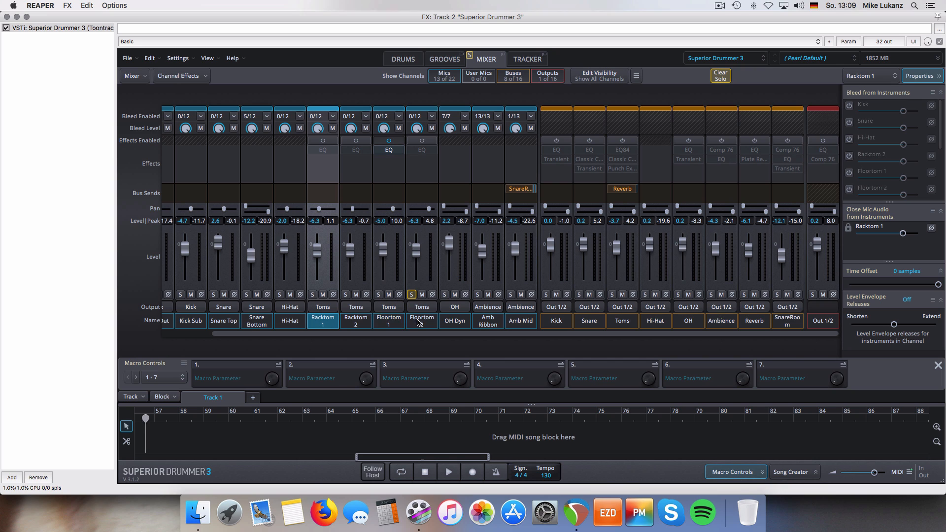
left_click(417, 321, "shift")
left_click(313, 295)
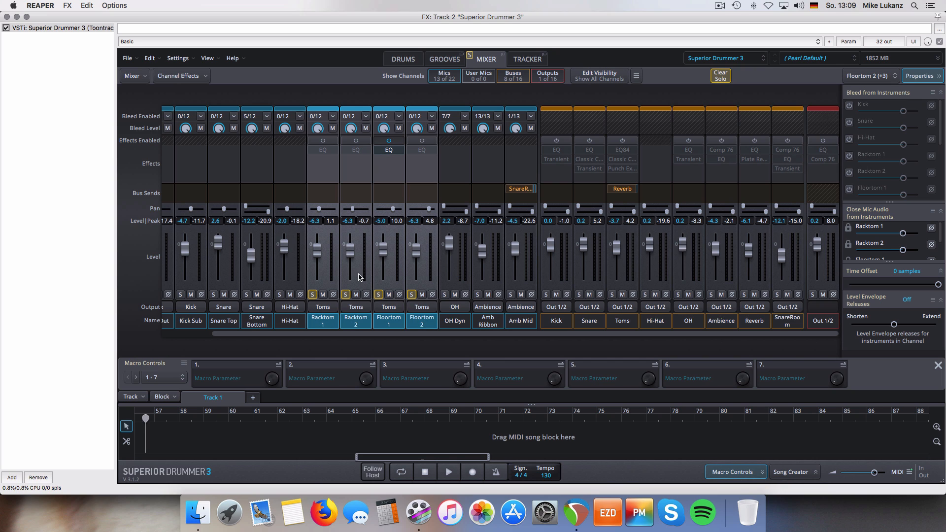
Step: Enable the effects on all four tom channels, bypassing them once to compare the sound before re-enabling them
left_click(357, 141)
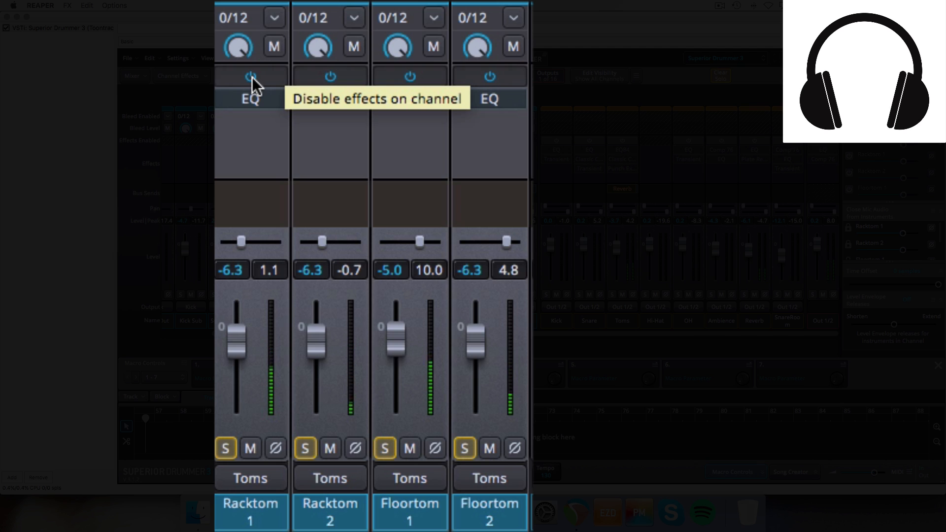
left_click(251, 77)
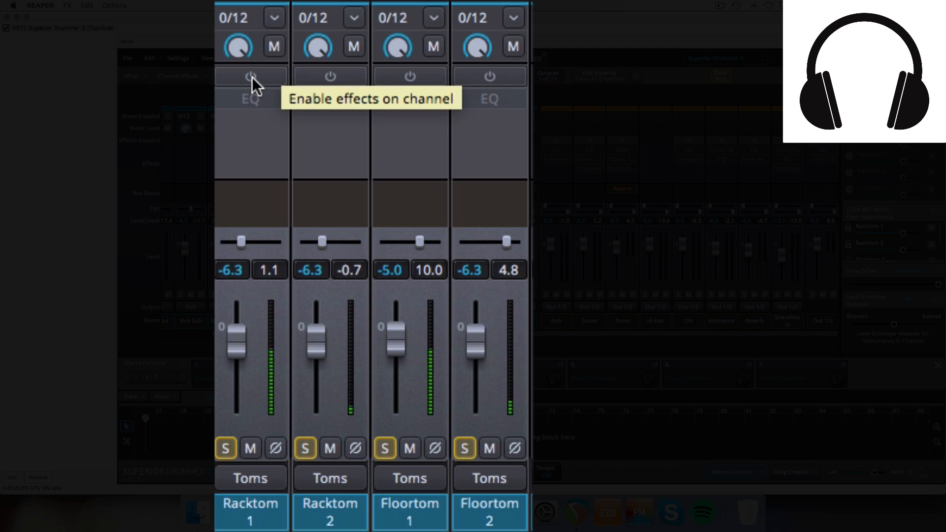
left_click(251, 77)
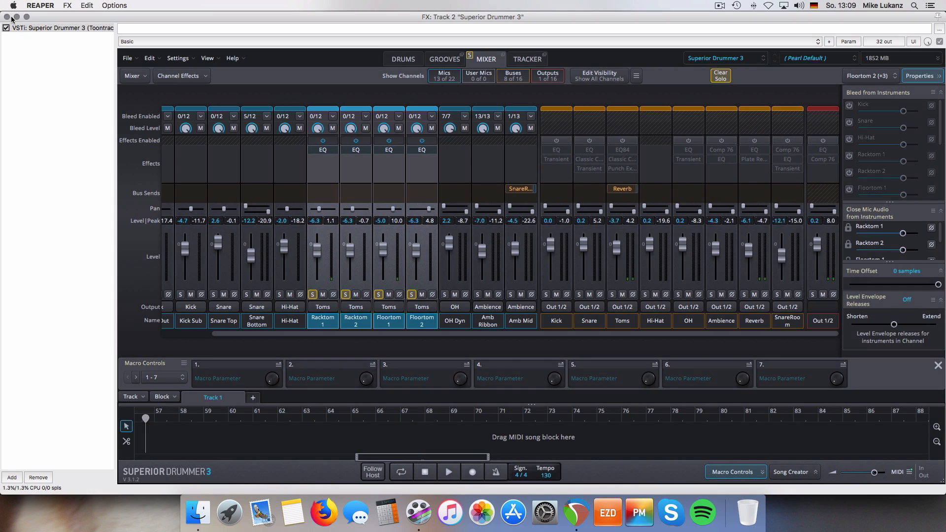
Step: Unmute the Metal_Playalong track in the REAPER mixer and reopen the Superior Drummer 3 plug-in window
left_click(7, 17)
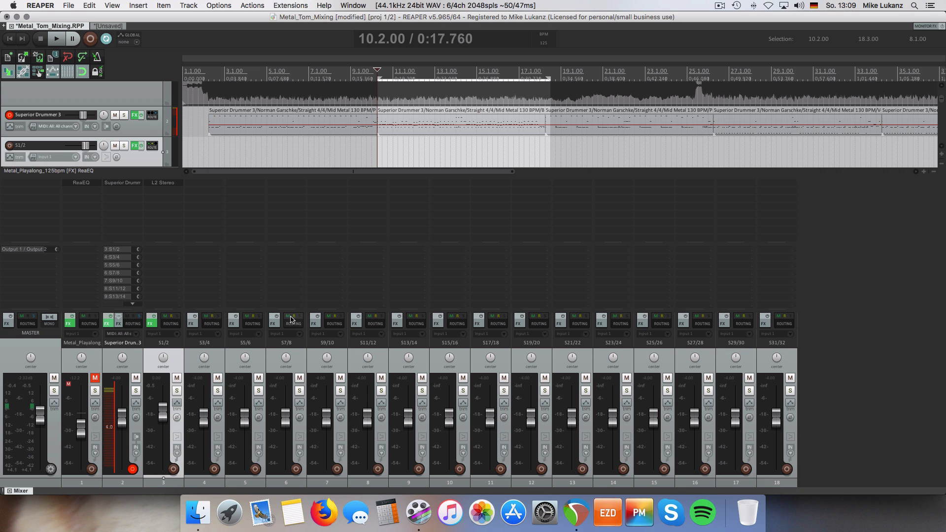
left_click(95, 377)
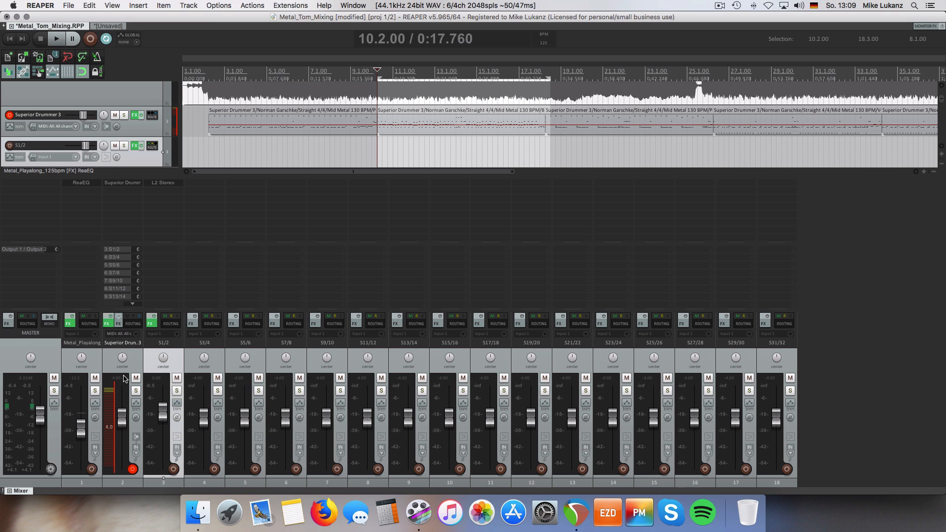
left_click(109, 325)
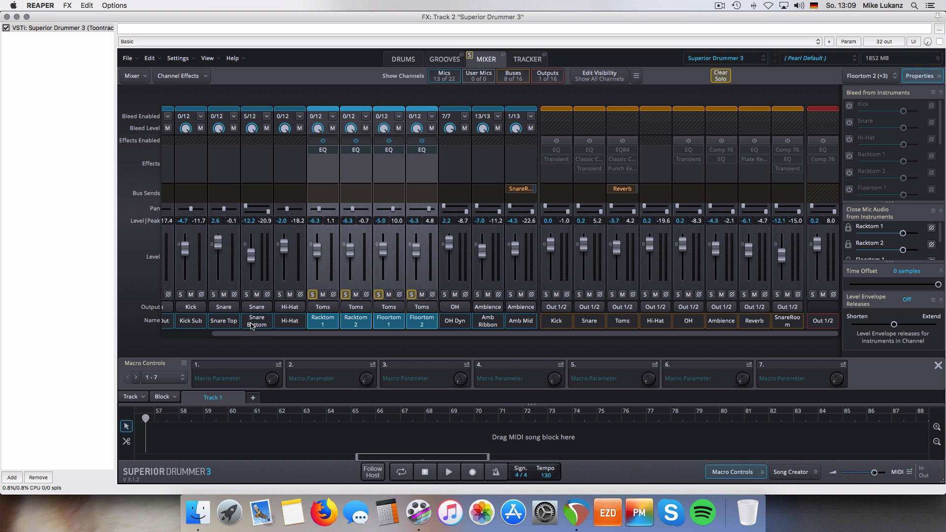
Step: Take the four toms out of solo and reselect the channels from Racktom 1 to Floortom 2
left_click(327, 146)
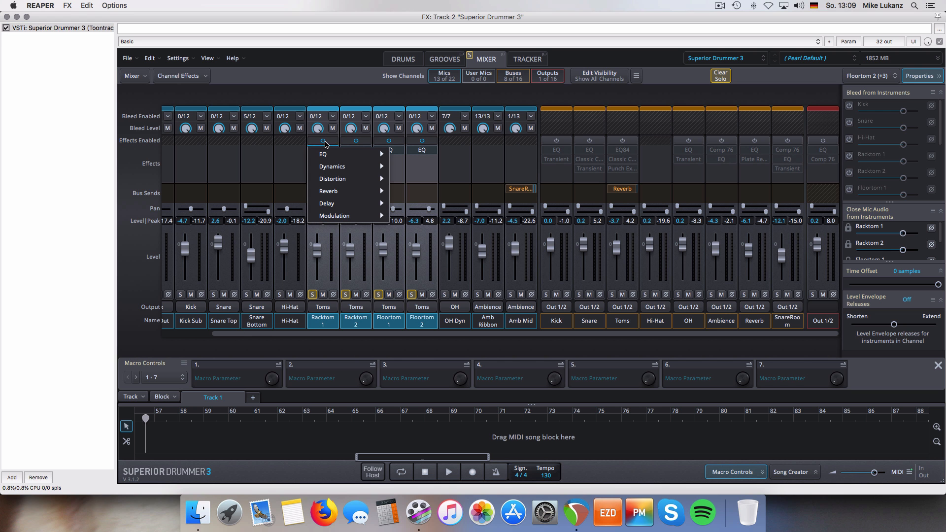
left_click(297, 162)
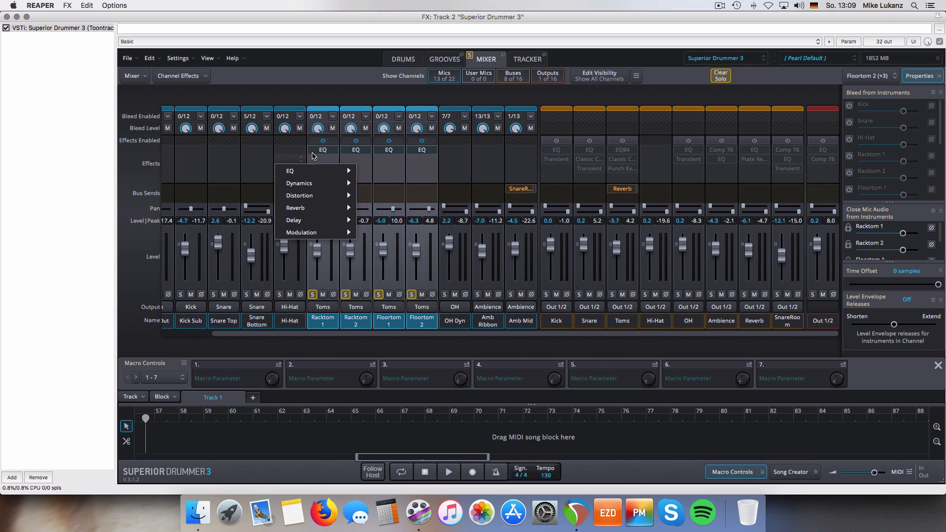
left_click(313, 294)
left_click(323, 144)
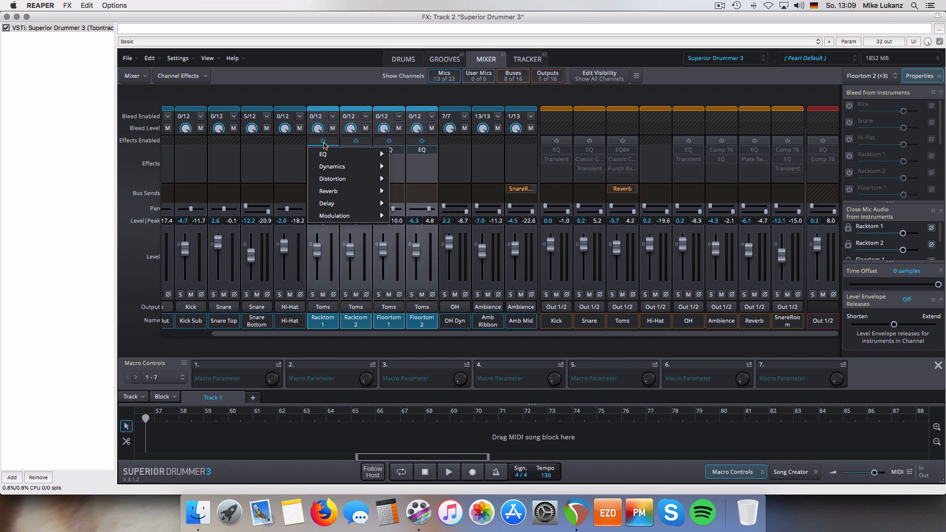
left_click(328, 320)
left_click(427, 315, "shift")
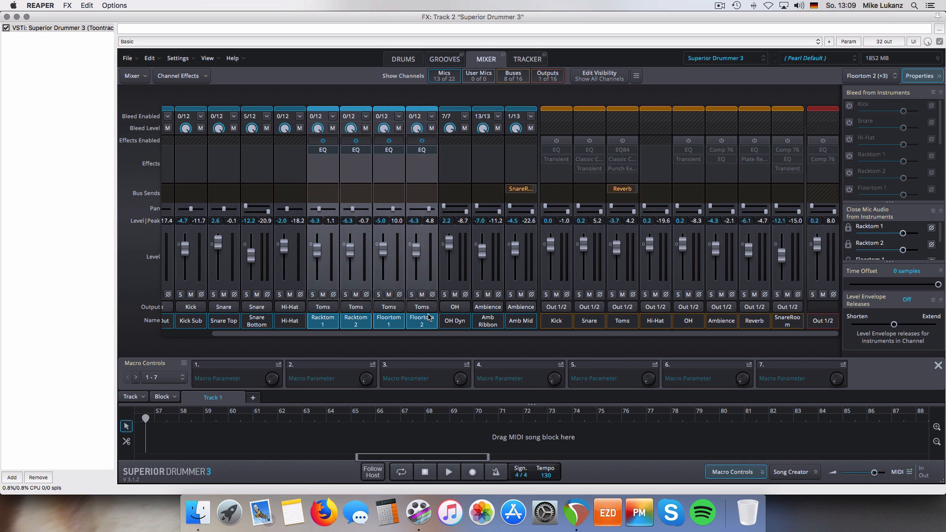
Step: Bypass and re-enable the effects on the four tom channels during playback to compare the equalized toms with the unprocessed ones
left_click(422, 141)
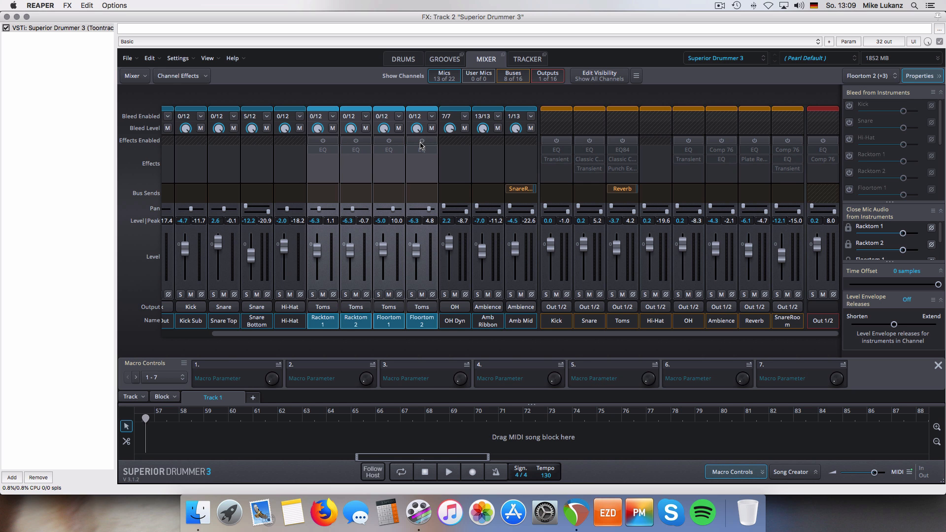
key("space")
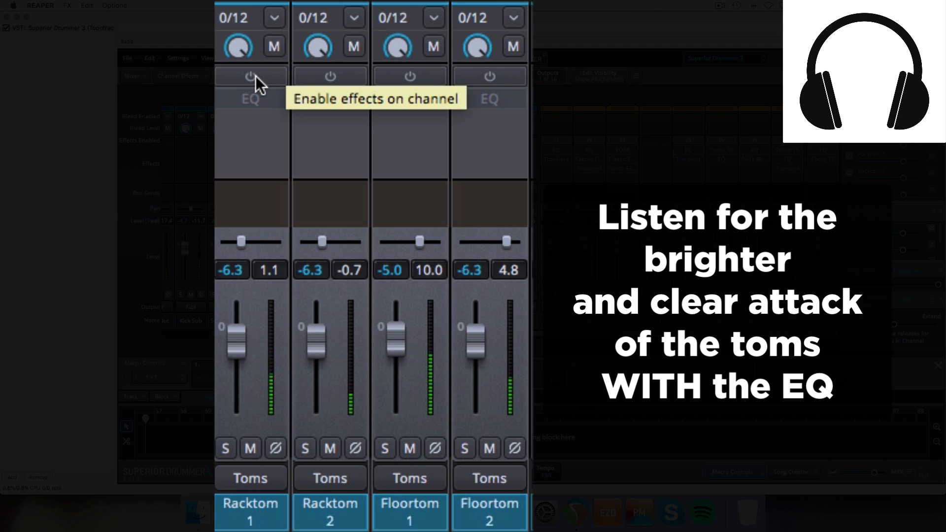
left_click(255, 76)
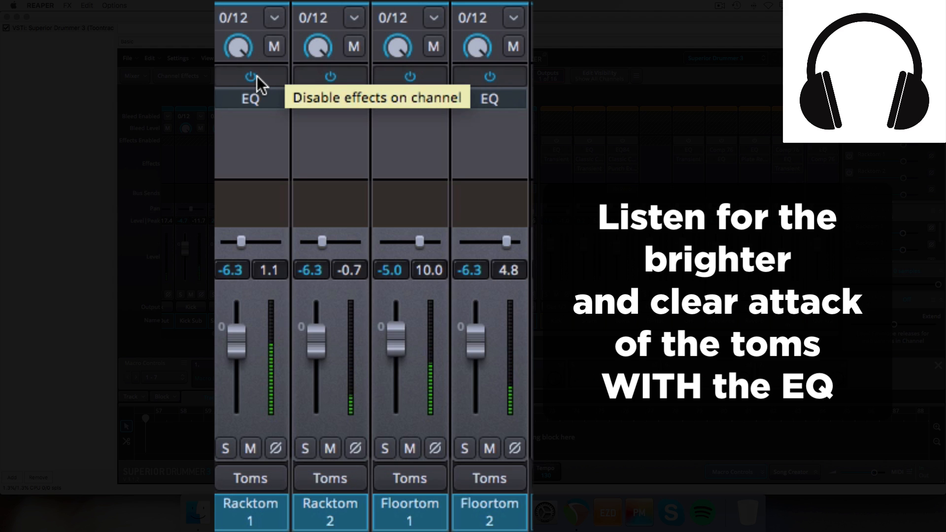
left_click(256, 76)
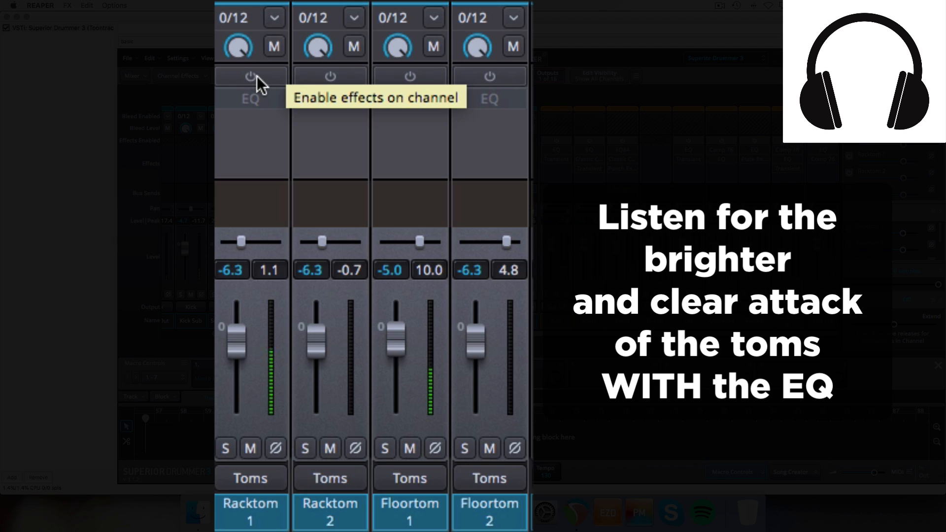
left_click(256, 76)
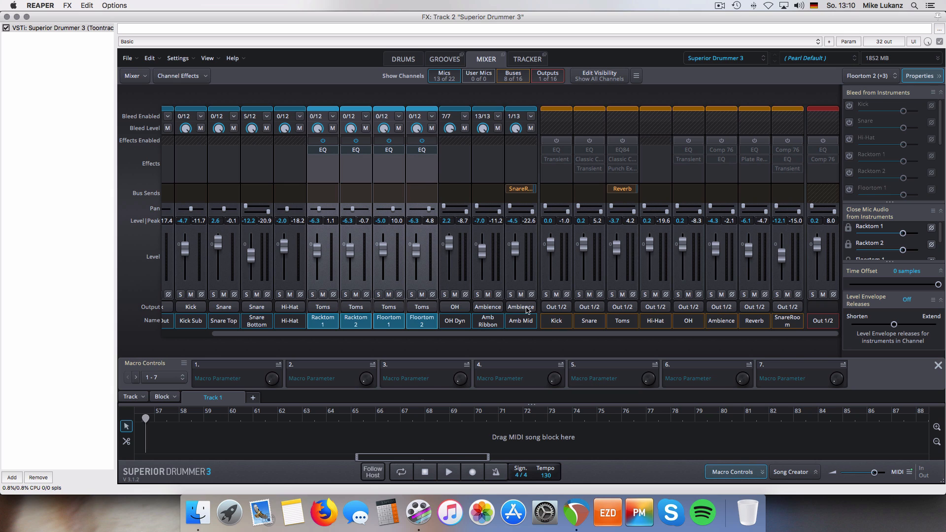
Step: Select the Toms bus channel and enable its effects
left_click(404, 320)
left_click(330, 321)
left_click(422, 322, "shift")
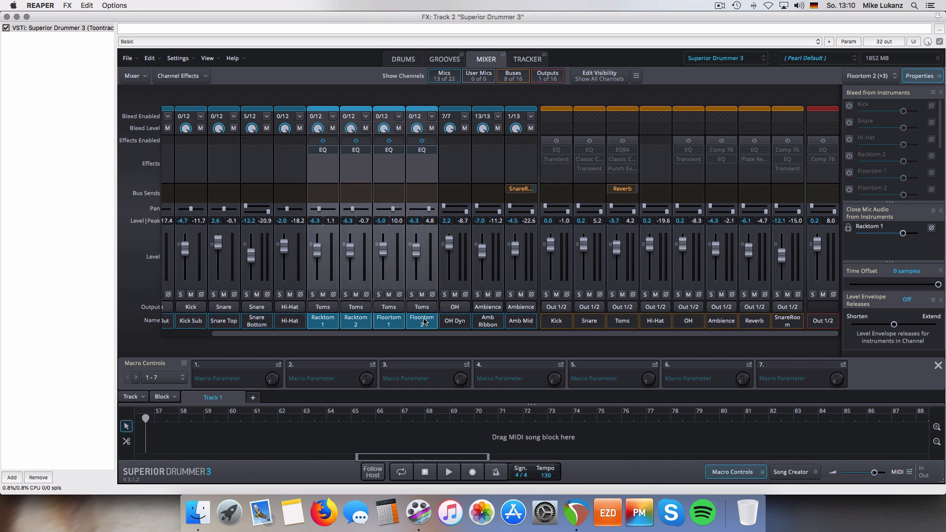
left_click(625, 323)
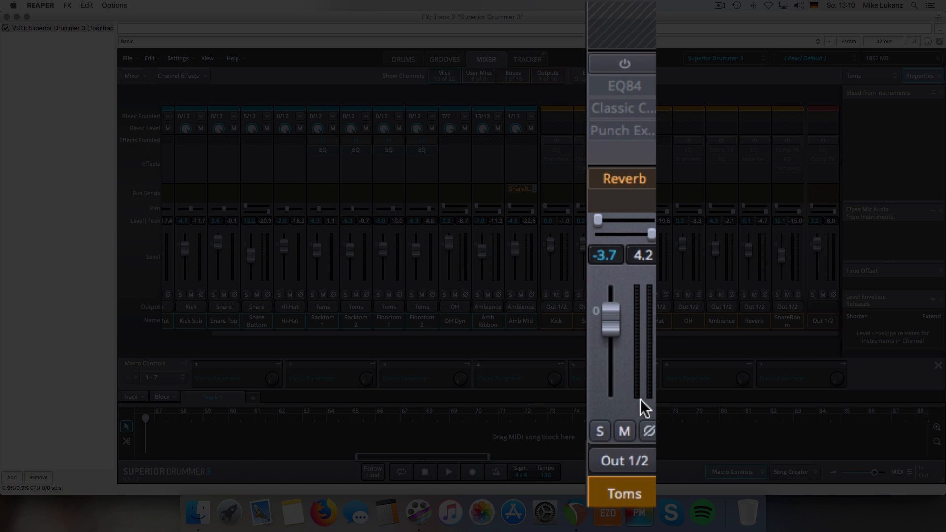
left_click(625, 64)
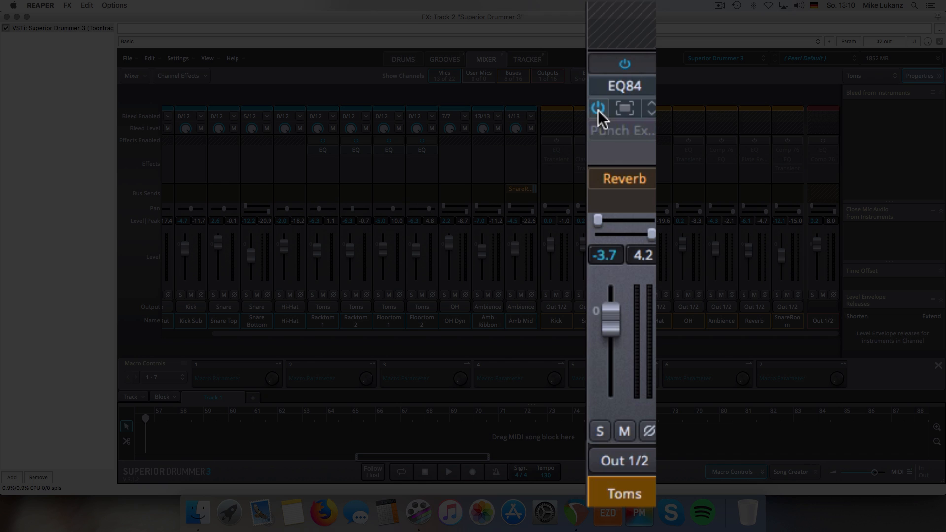
Step: Open the EQ84 on the Toms bus, bypass and re-enable it to compare the sound, and close it
left_click(623, 93)
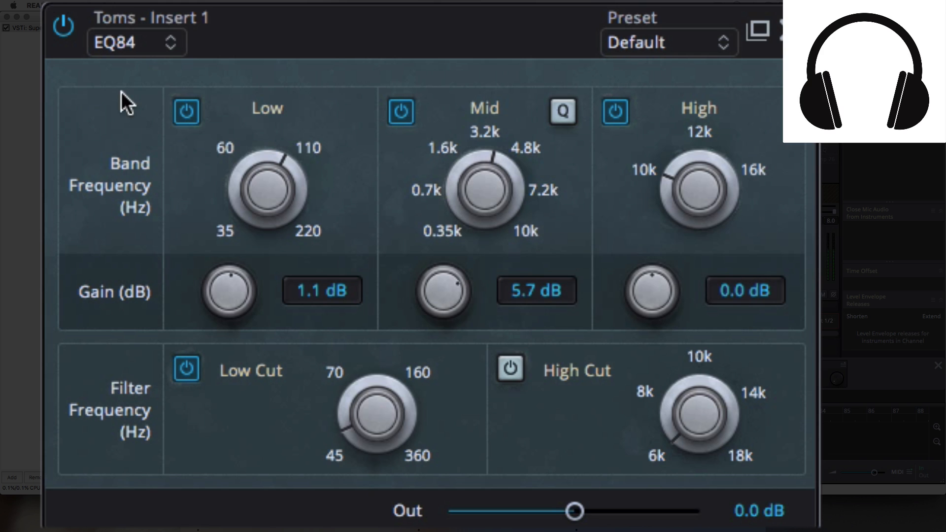
left_click(56, 25)
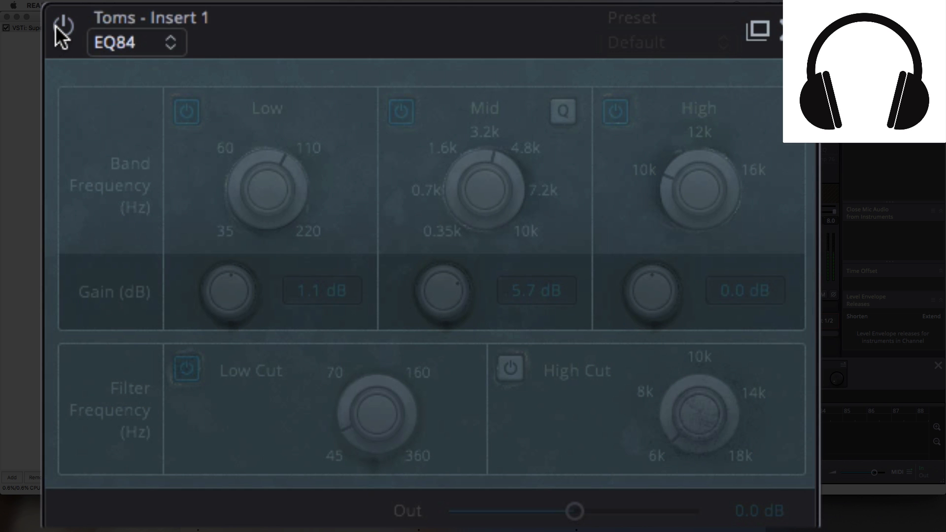
left_click(55, 26)
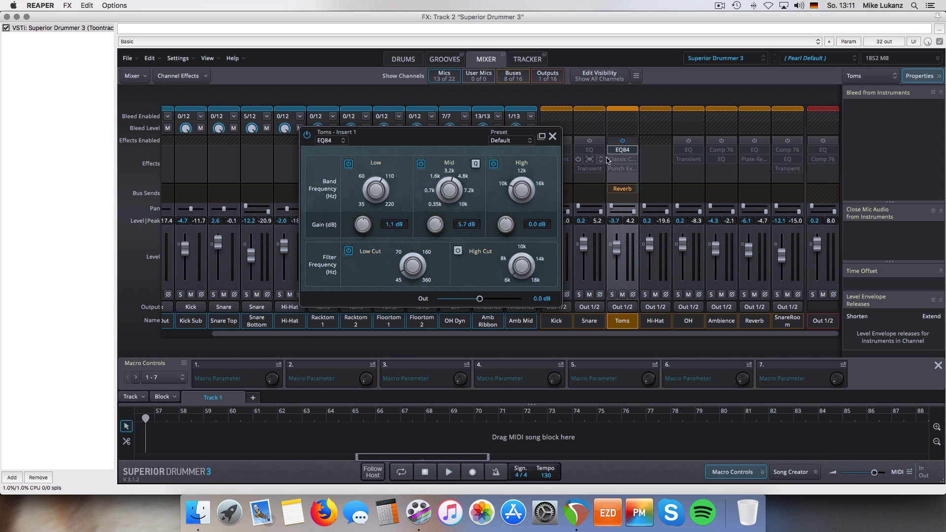
left_click(552, 136)
Step: Open the Classic Compressor on the Toms bus and set its release to 59.2 ms and its threshold to -27.8 dB
left_click(622, 159)
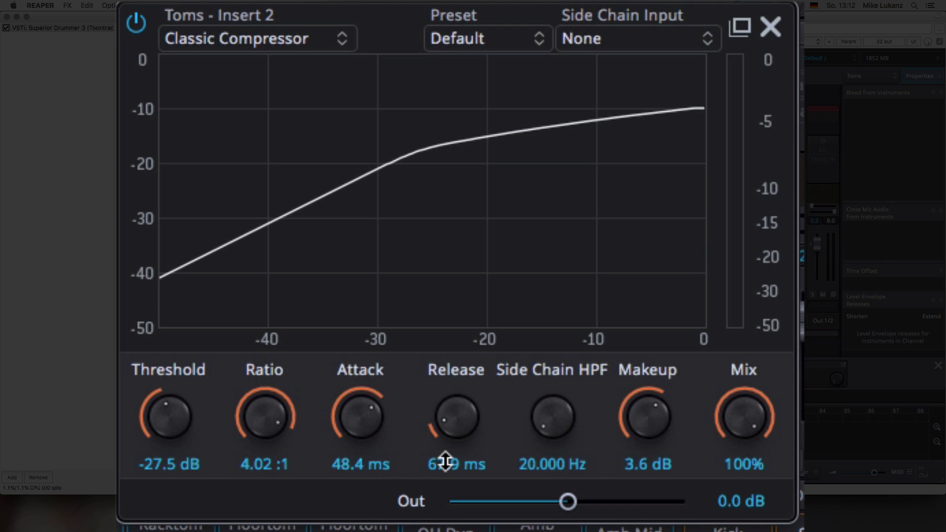
scroll(458, 431, "down", 2)
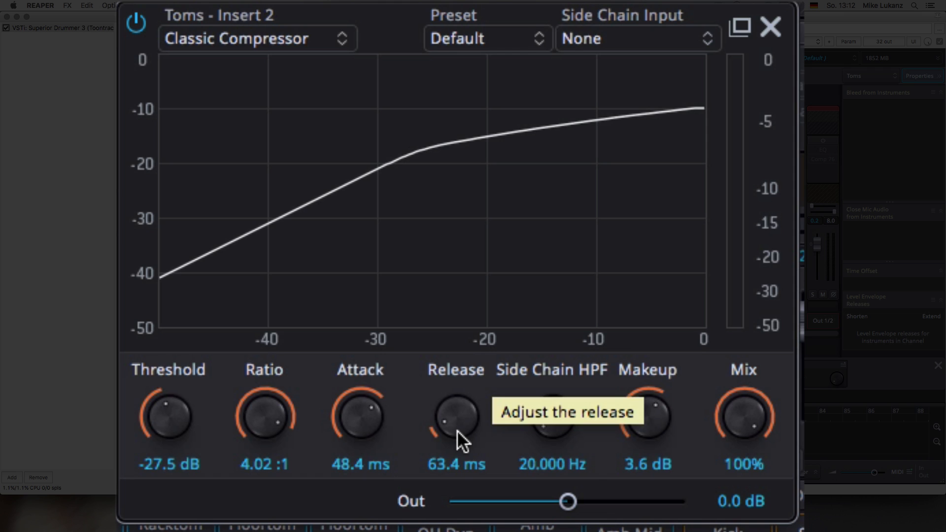
scroll(458, 432, "down", 2)
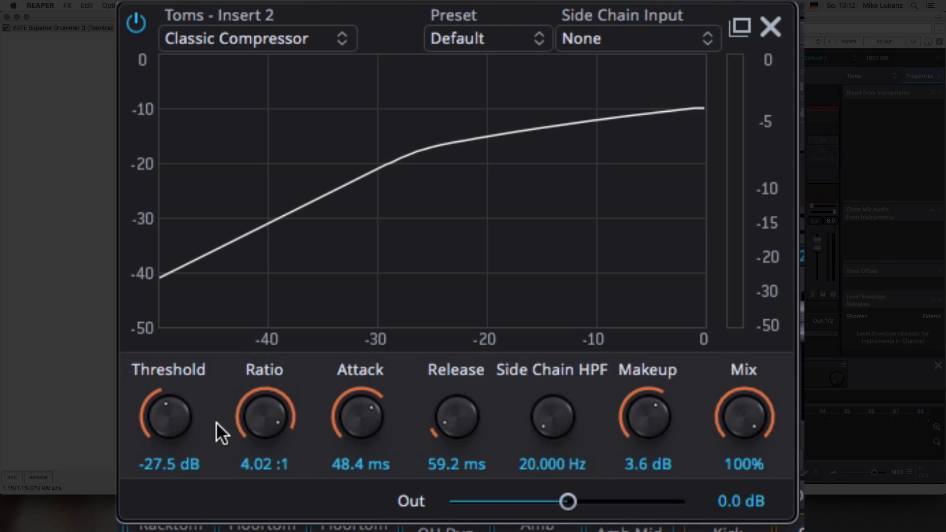
scroll(165, 418, "down", 1)
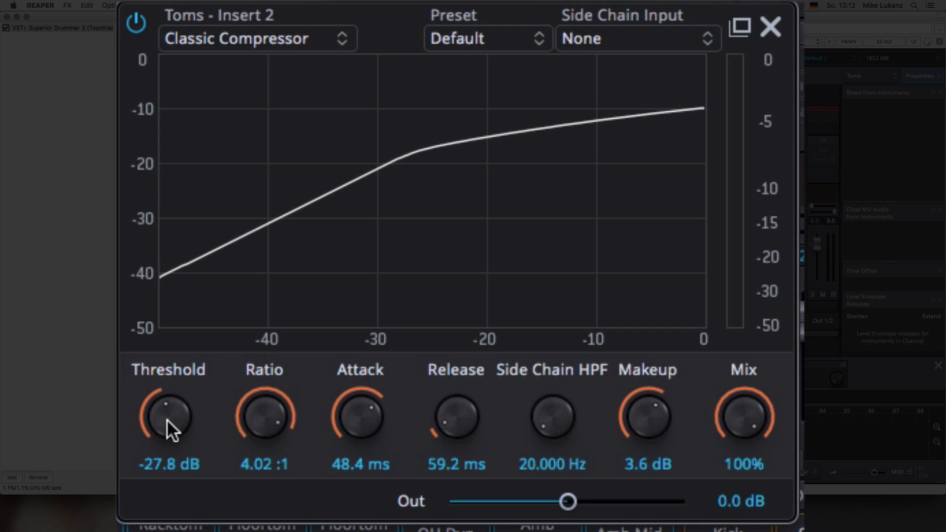
Step: Reset the compressor's makeup gain and threshold to 0.0 dB, and dial in a -24.8 dB threshold and 3.3 dB makeup during playback
double_click(643, 427)
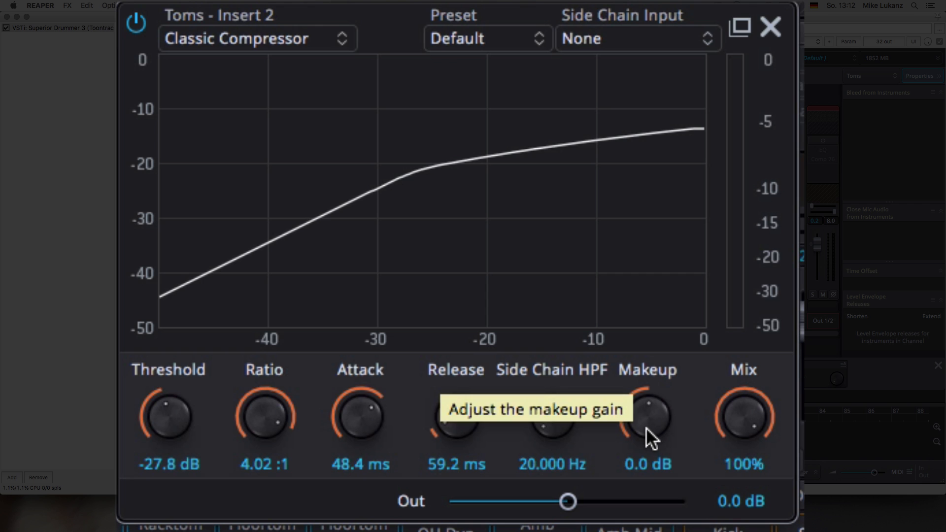
left_click_drag(178, 408, 215, 311)
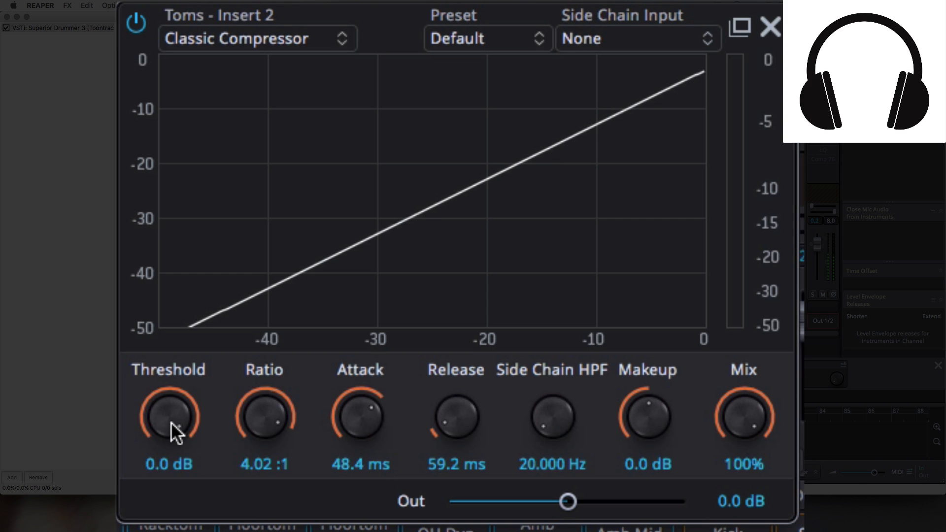
left_click_drag(170, 422, 143, 490)
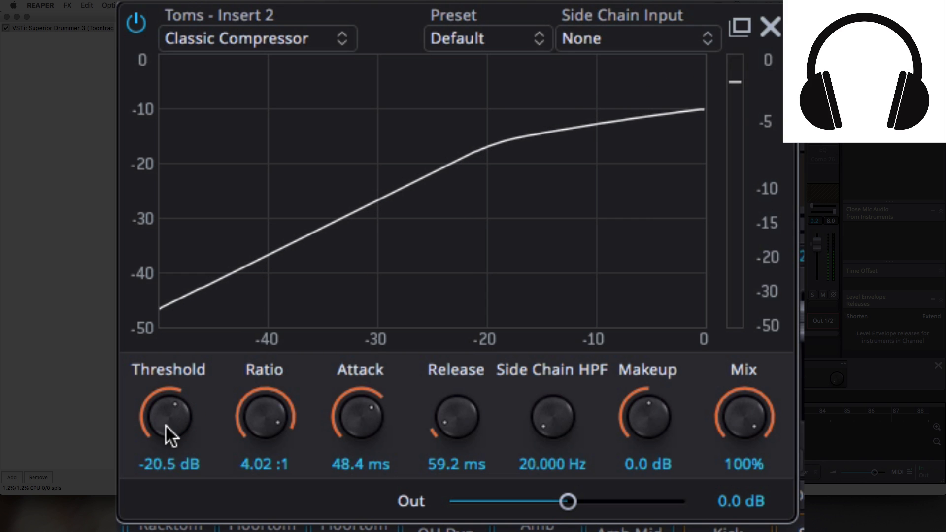
left_click_drag(164, 424, 159, 445)
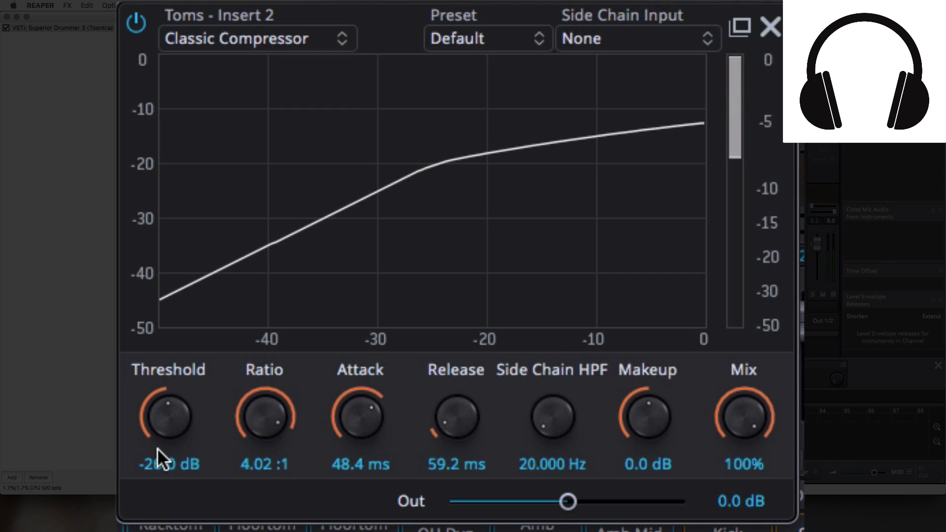
left_click_drag(641, 425, 646, 410)
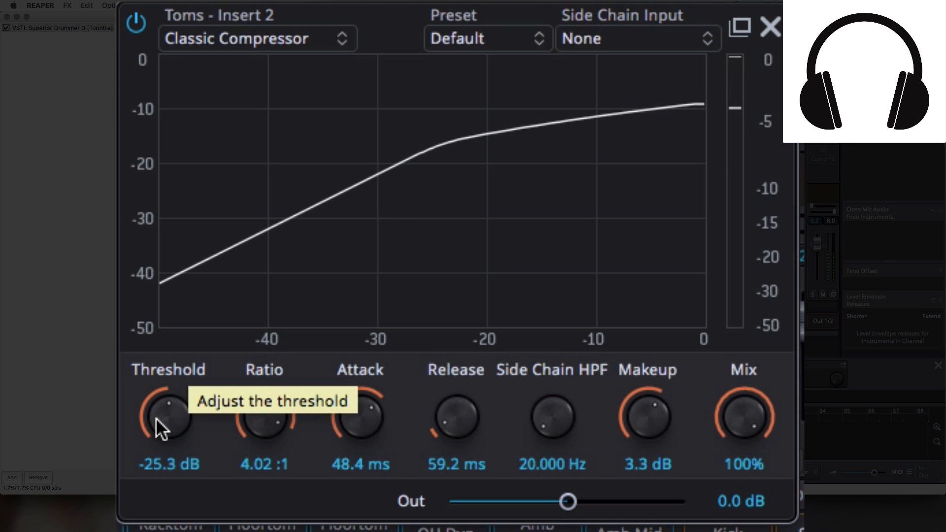
left_click_drag(158, 416, 162, 418)
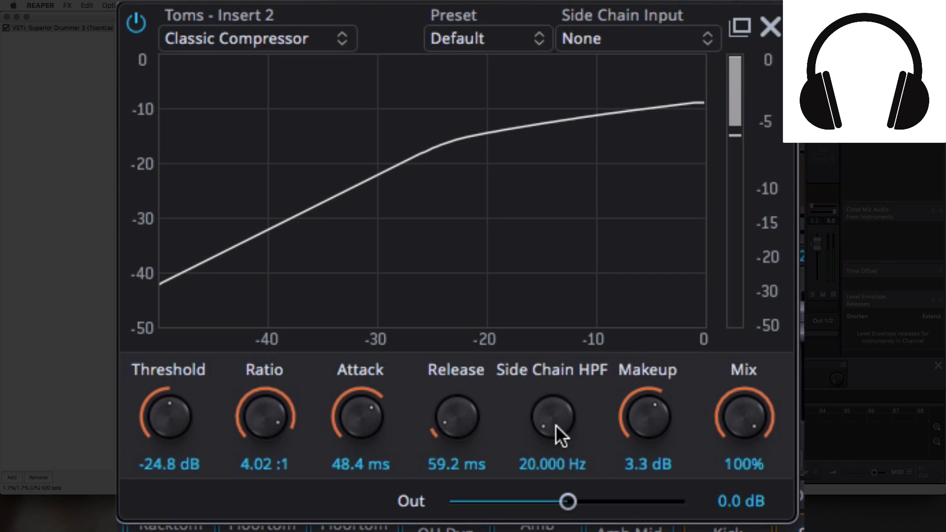
Step: Fine-tune the compressor to a 57.8 ms release, 54.2 ms attack and 3.8 dB makeup gain, and close it
left_click_drag(462, 421, 462, 422)
mouse_move(372, 415)
left_mouse_down()
mouse_move(405, 419)
mouse_move(359, 420)
left_mouse_up()
left_click_drag(637, 415, 638, 413)
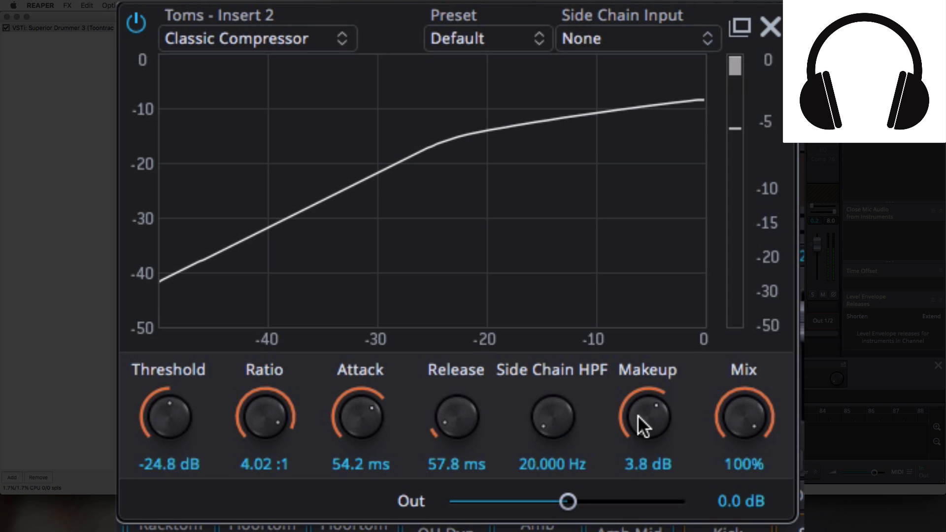
left_click(770, 28)
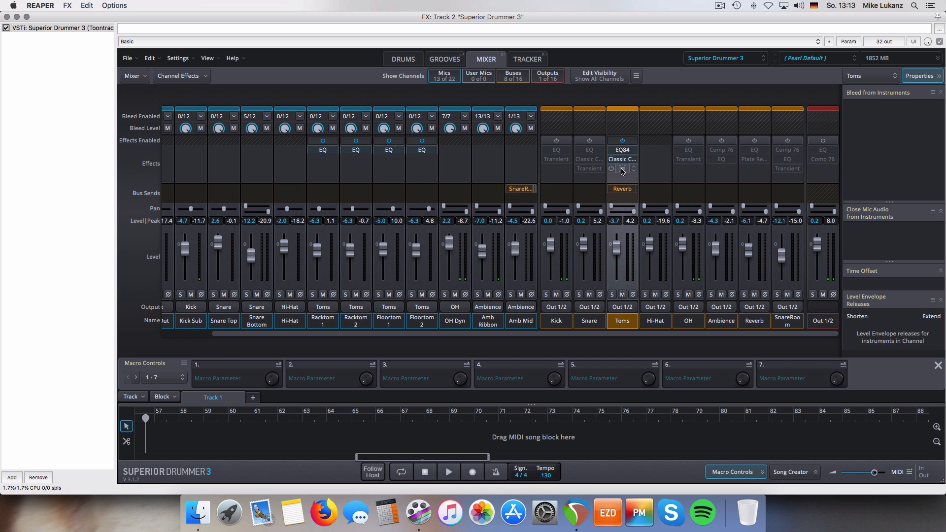
Step: Open the Punch Exciter 361 on the Toms bus and set its wet amount to 48.5%
left_click(622, 170)
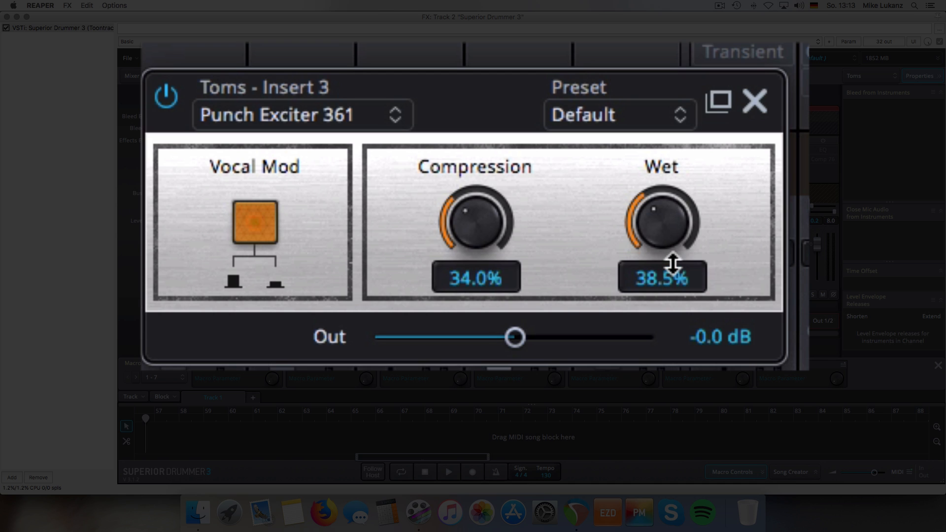
left_click_drag(671, 264, 747, 187)
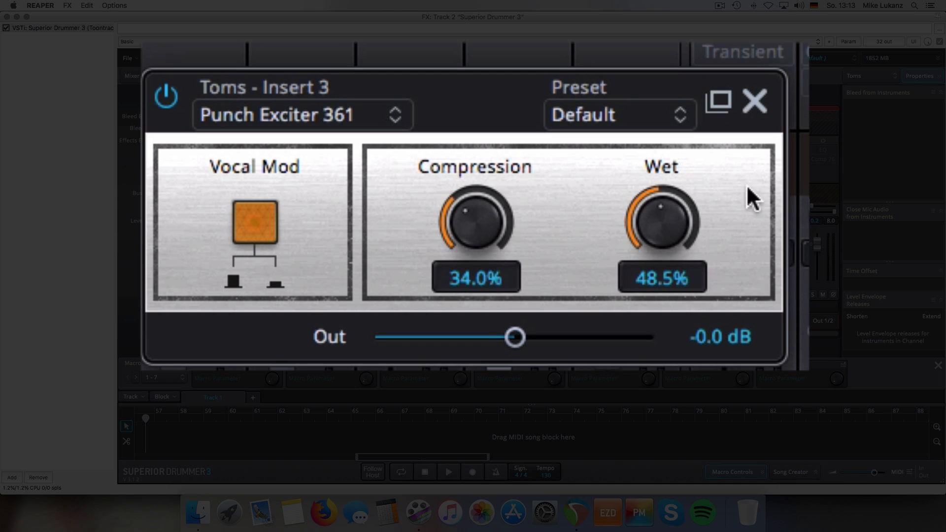
left_click(750, 106)
left_click(805, 83)
Step: Bypass and re-enable the Punch Exciter to compare the sound, lower its output to -2.0 dB and close it
left_click(163, 90)
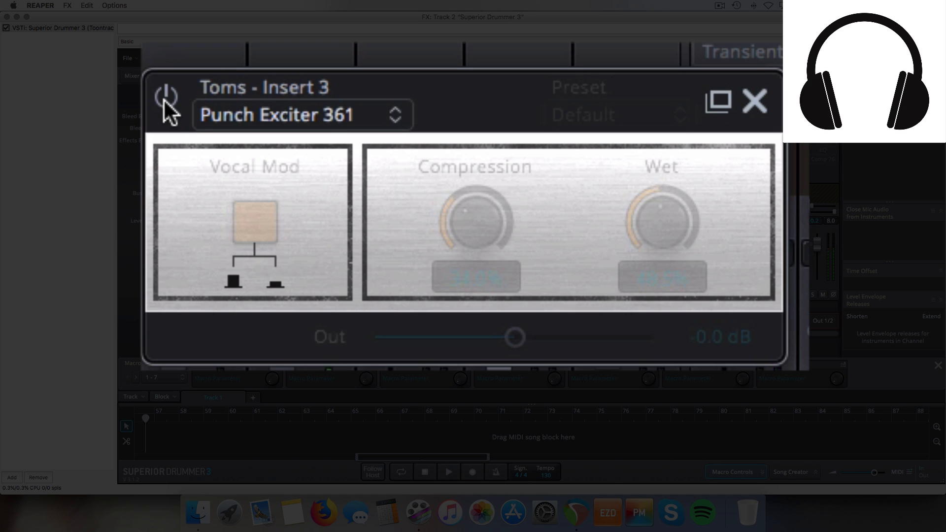
left_click(165, 97)
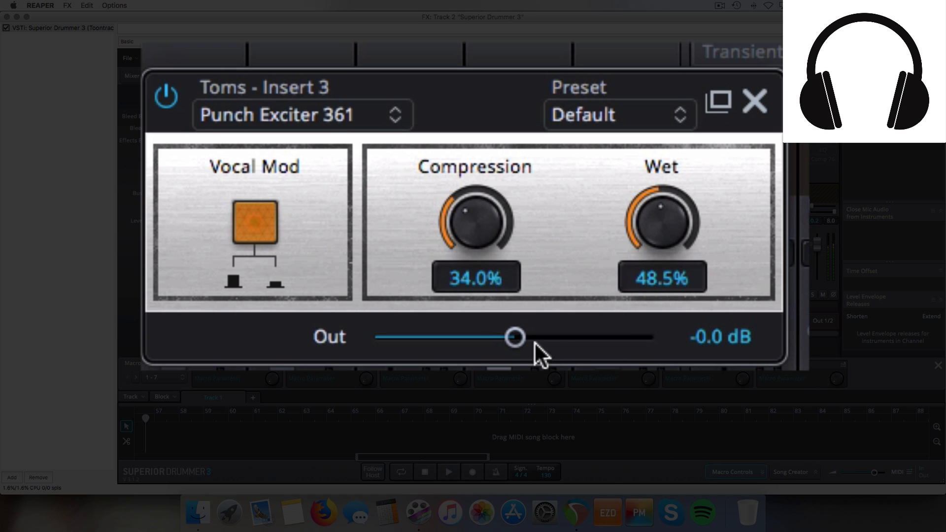
left_click_drag(515, 339, 499, 339)
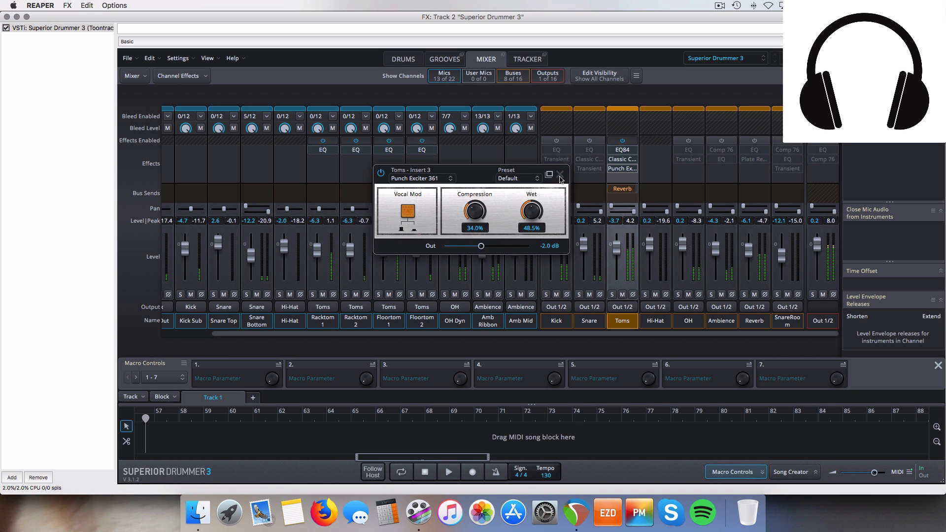
left_click(559, 175)
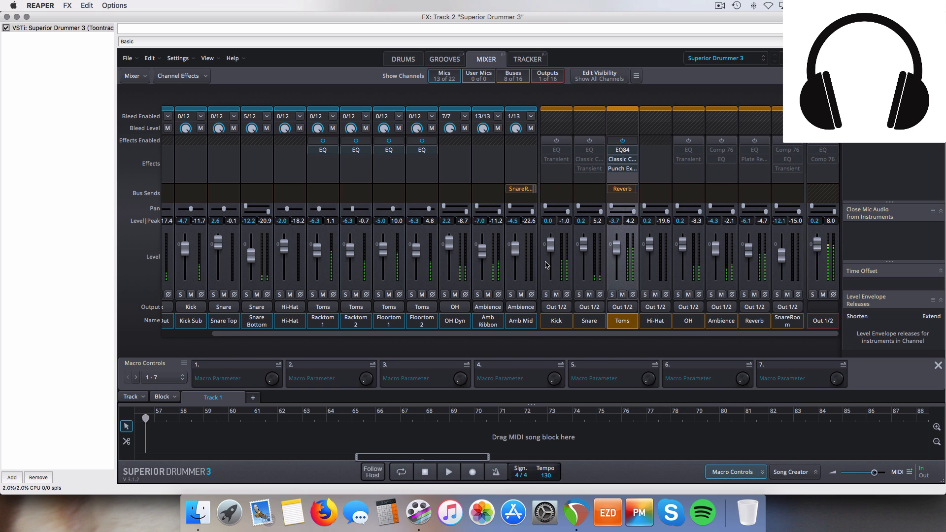
Step: Select the four tom channels plus the Toms bus, and bypass and re-enable all their effects to compare the complete tom processing
left_click(326, 323)
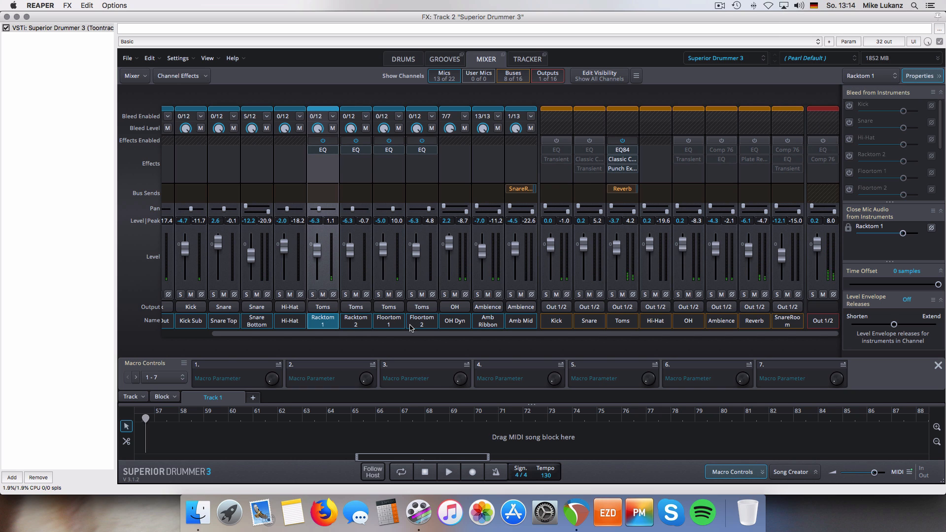
left_click(414, 325, "shift")
left_click(633, 325, "super")
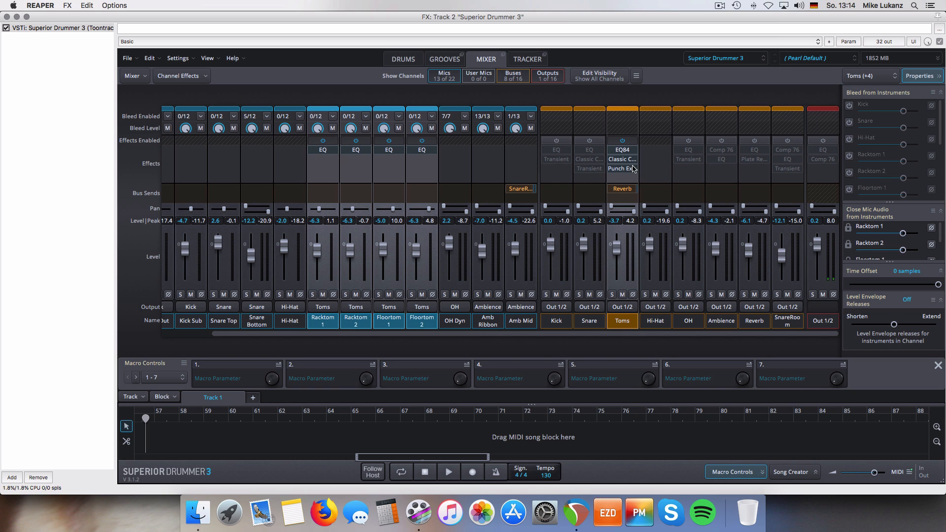
left_click(622, 141)
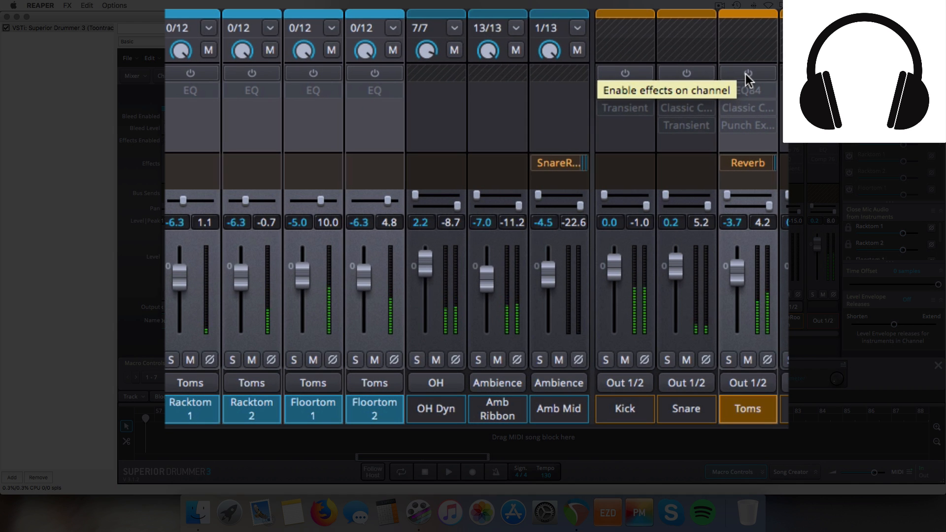
left_click(746, 74)
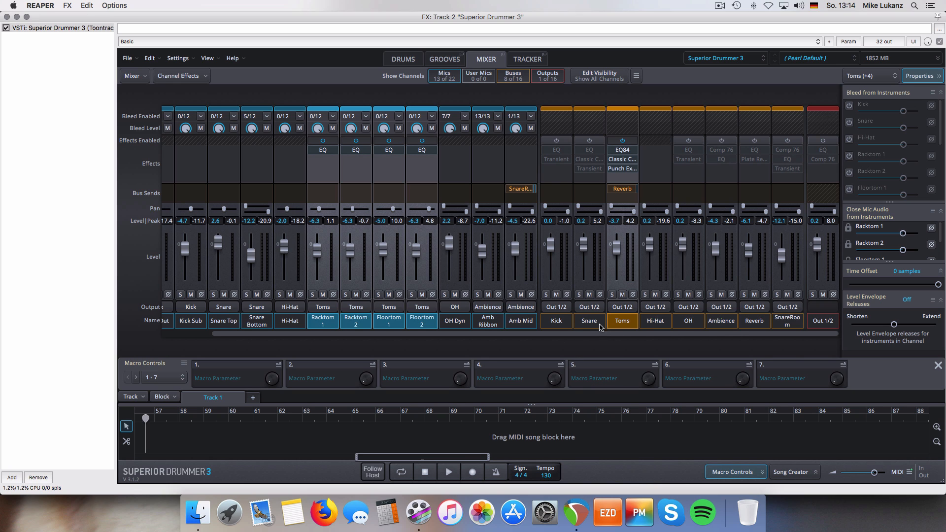
Step: Select all bus and output channels from the Kick bus to Out 1/2
left_click(557, 322)
left_click(817, 323, "shift")
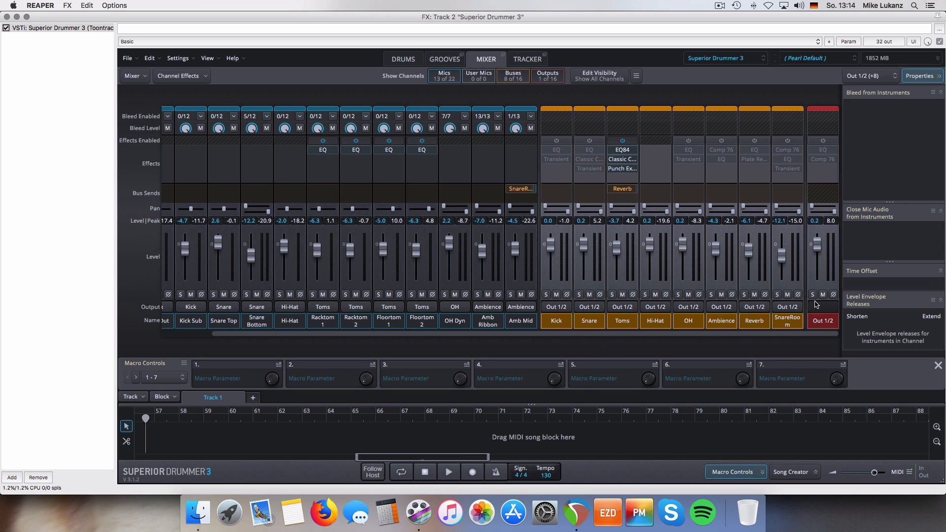
left_click(170, 334)
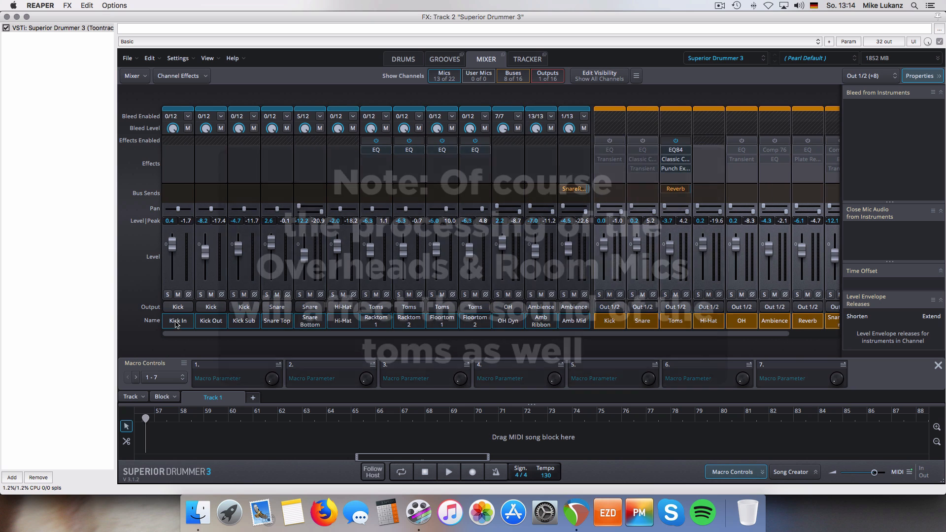
Step: Extend the channel selection back to Kick In and bypass the effects on all selected channels
left_click(179, 322, "shift")
scroll(821, 335, "right", 3)
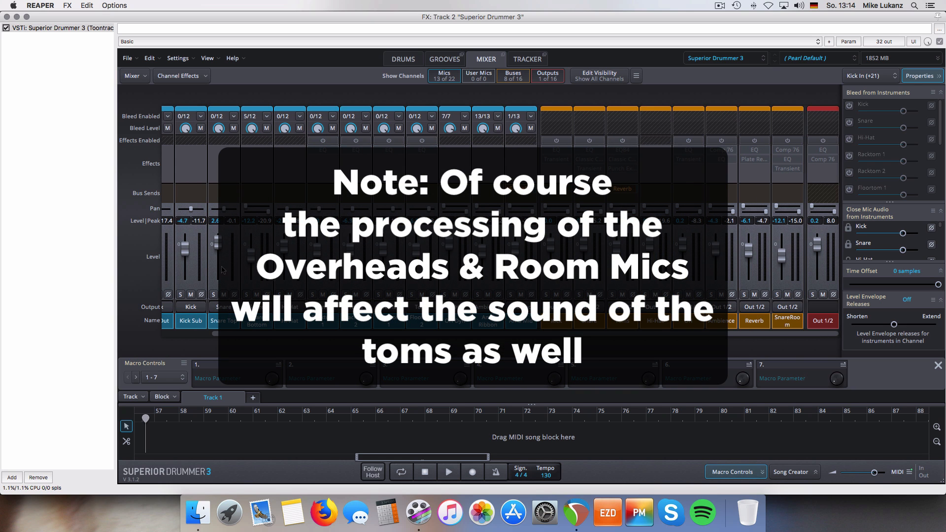
left_click(168, 334)
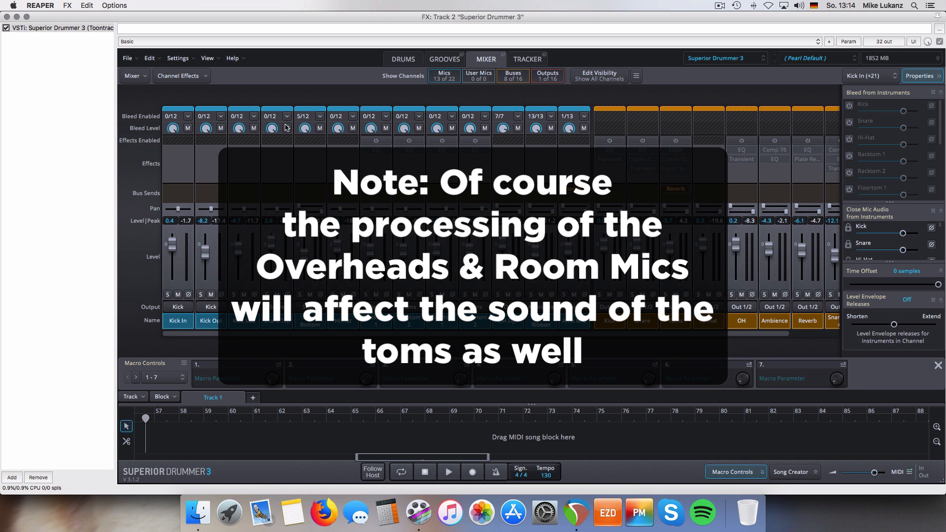
Step: Open the bypassed EQs on the Snare bus and the Out 1/2 channel to examine their curves, closing each one
left_click(646, 171)
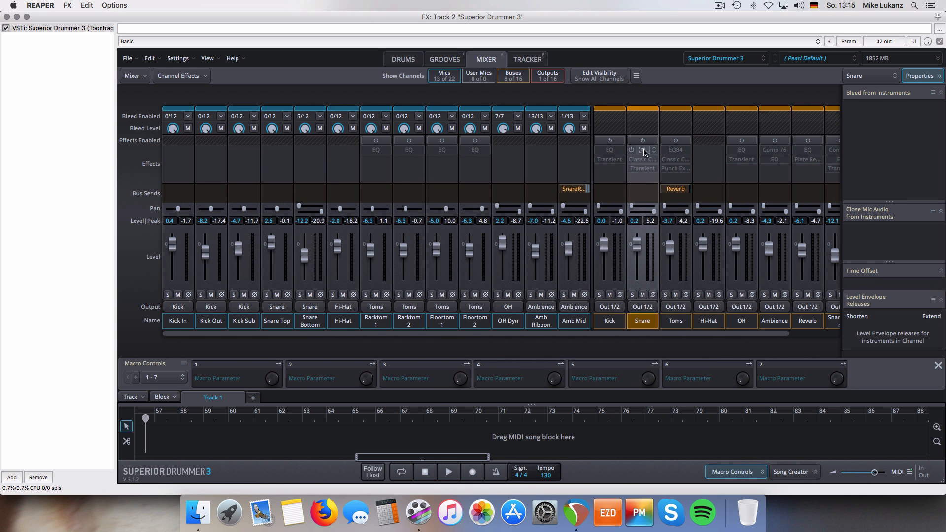
left_click(643, 150)
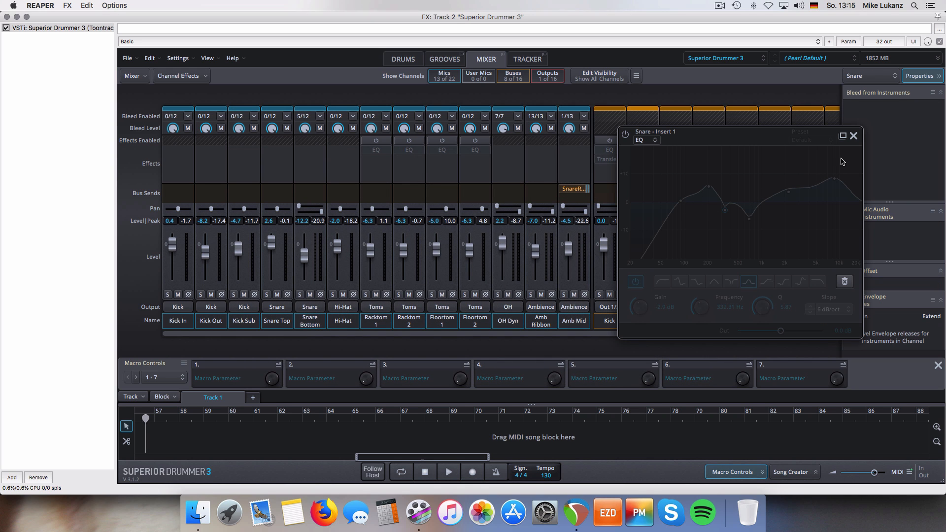
left_click_drag(765, 141, 510, 153)
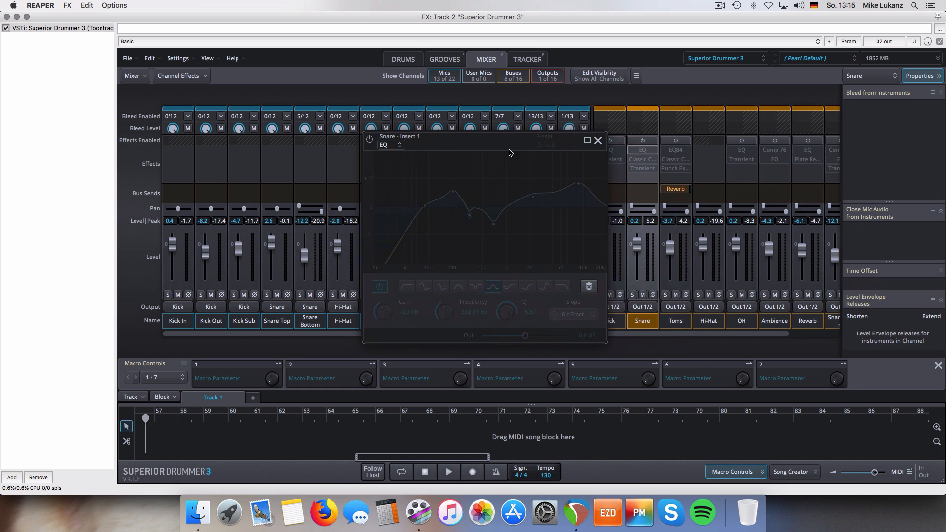
left_click(597, 141)
scroll(812, 337, "right", 3)
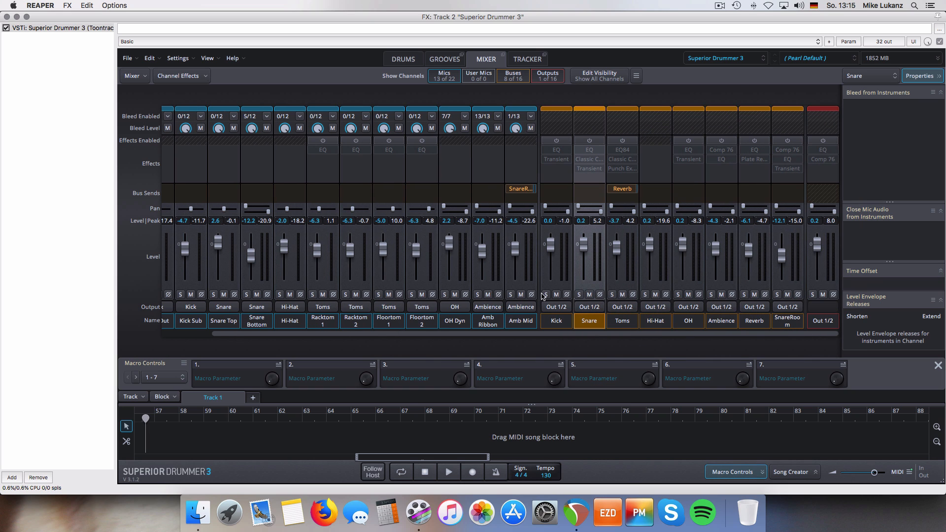
left_click(823, 150)
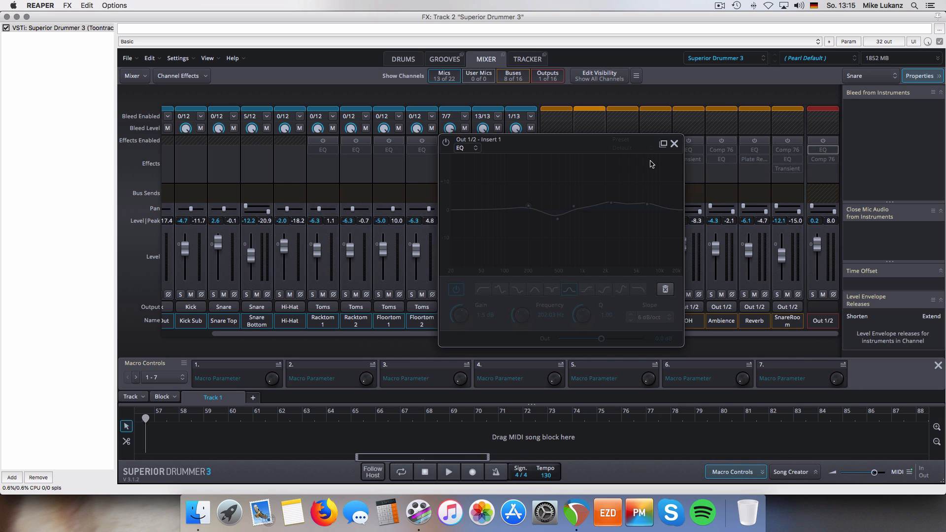
left_click(673, 144)
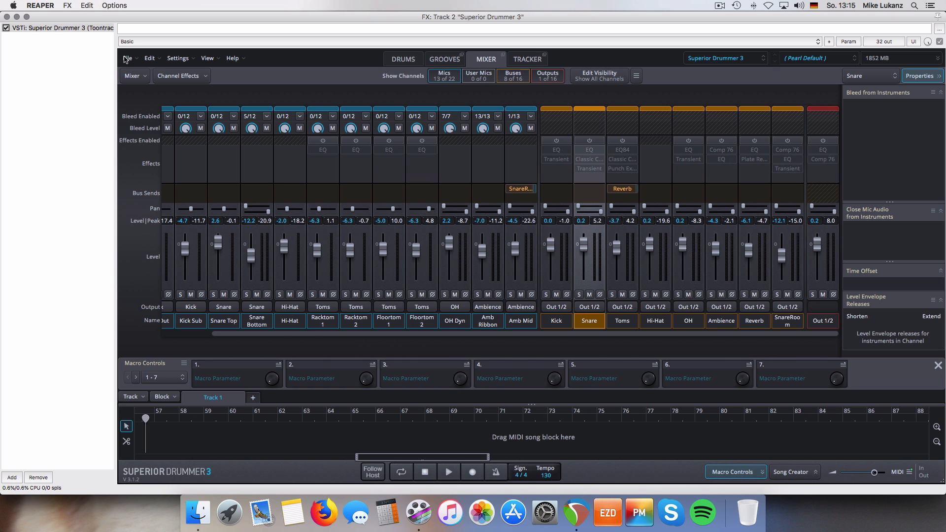
Step: Mute the Metal_Playalong track in REAPER and reopen the Superior Drummer 3 plugin window
left_click(7, 16)
left_click(96, 378)
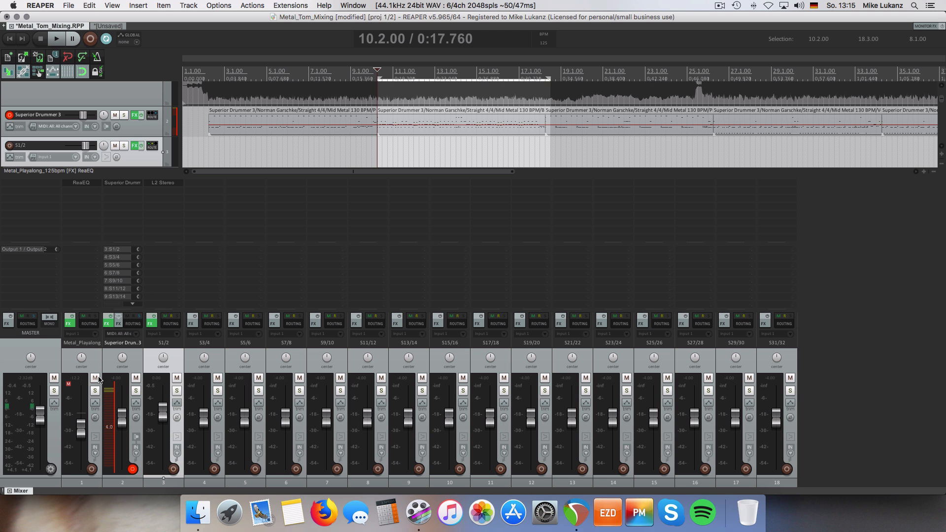
left_click(108, 326)
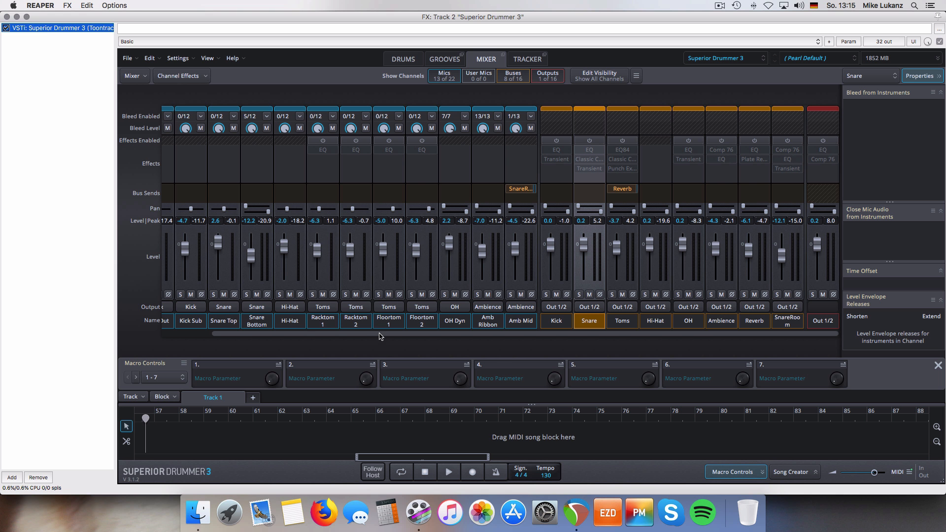
Step: Select all channels from Kick In to Out 1/2 and re-enable their effects while the drums play
left_click_drag(379, 335, 270, 332)
left_click(180, 321)
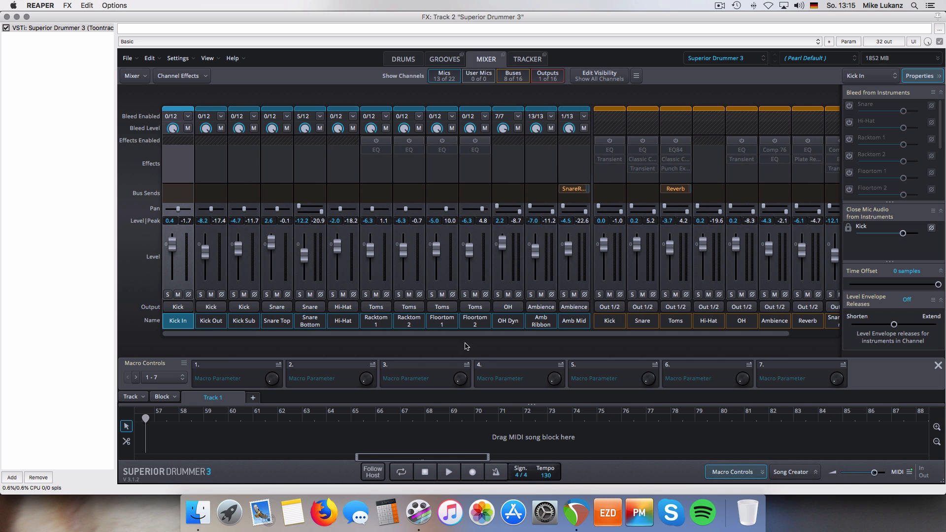
left_click(828, 338)
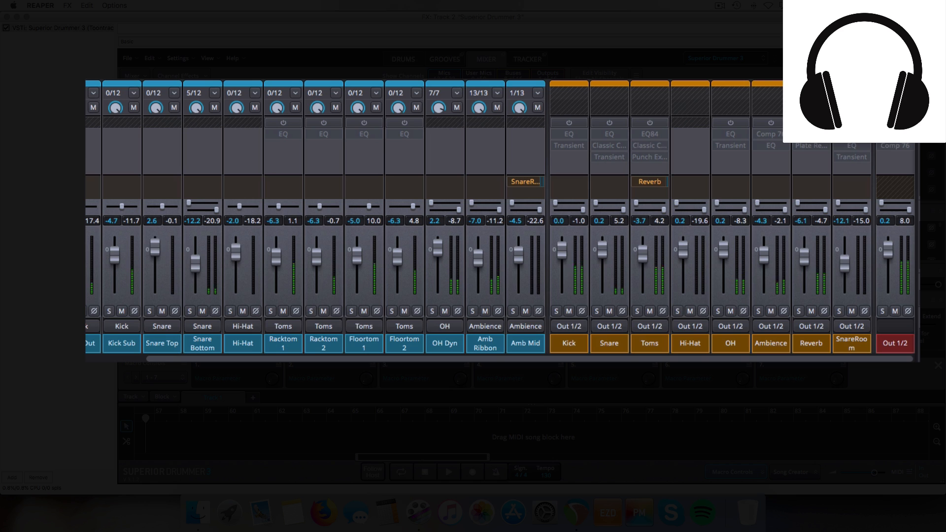
left_click(895, 123)
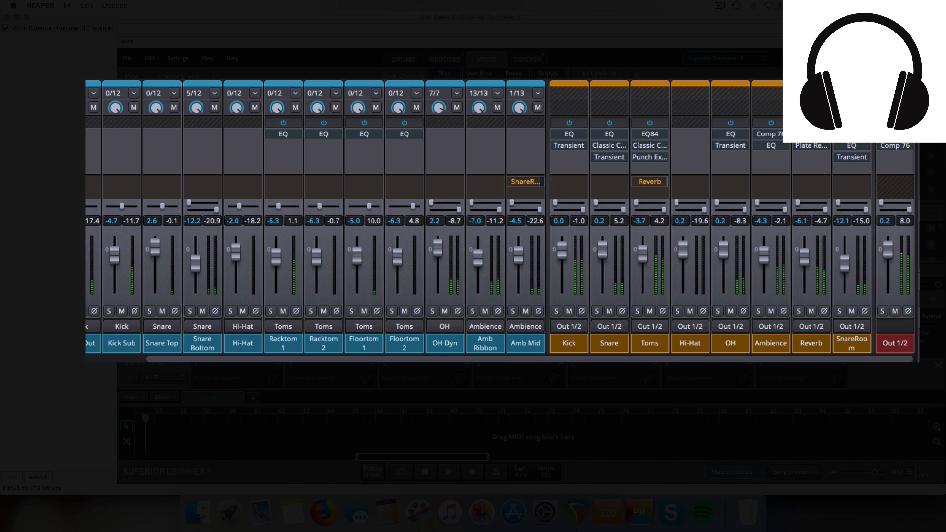
Step: Select only the Out 1/2 channel and set its level to 0.0 dB
left_click(892, 346)
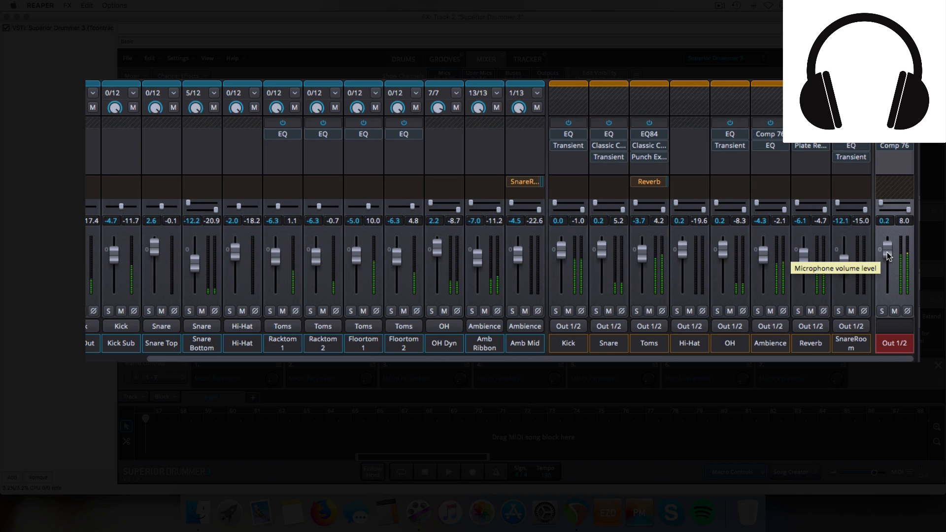
left_click_drag(887, 253, 887, 255)
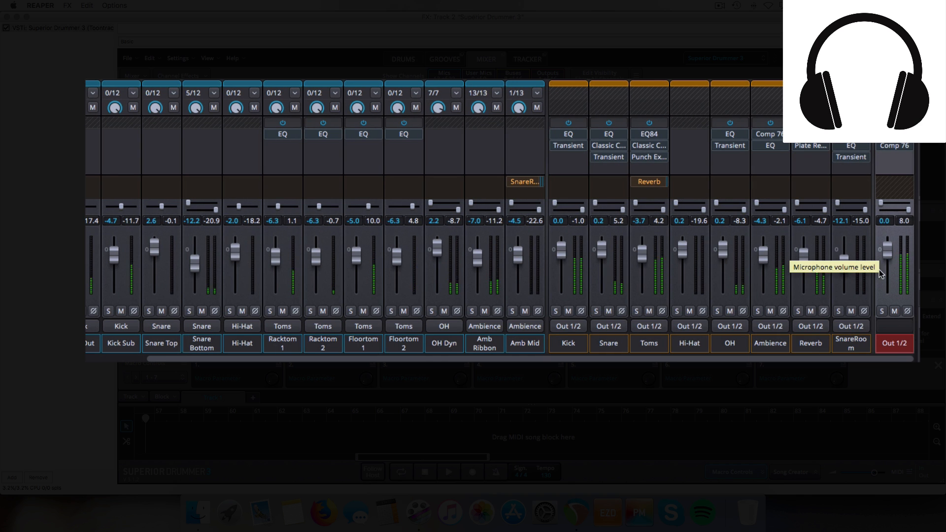
Step: Reselect all mixer channels from Kick In to Out 1/2
left_click(125, 359)
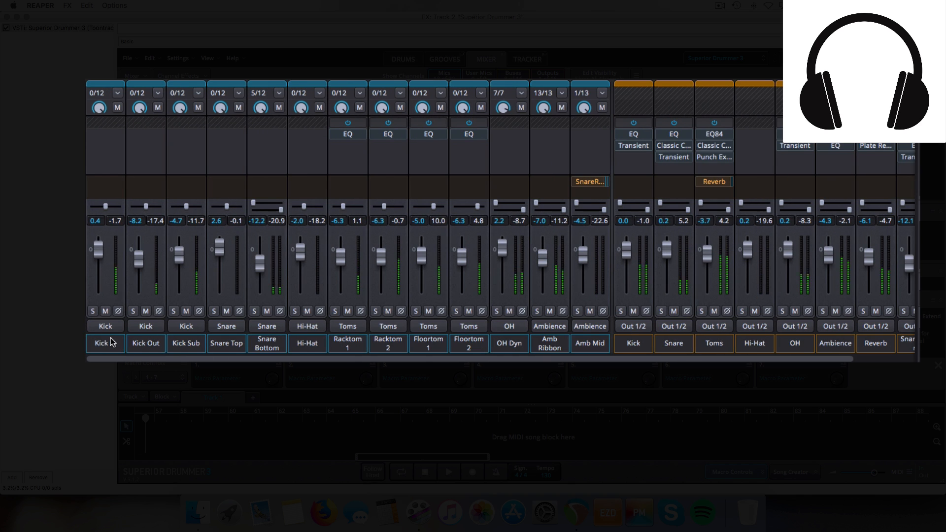
left_click(872, 359)
left_click(885, 347)
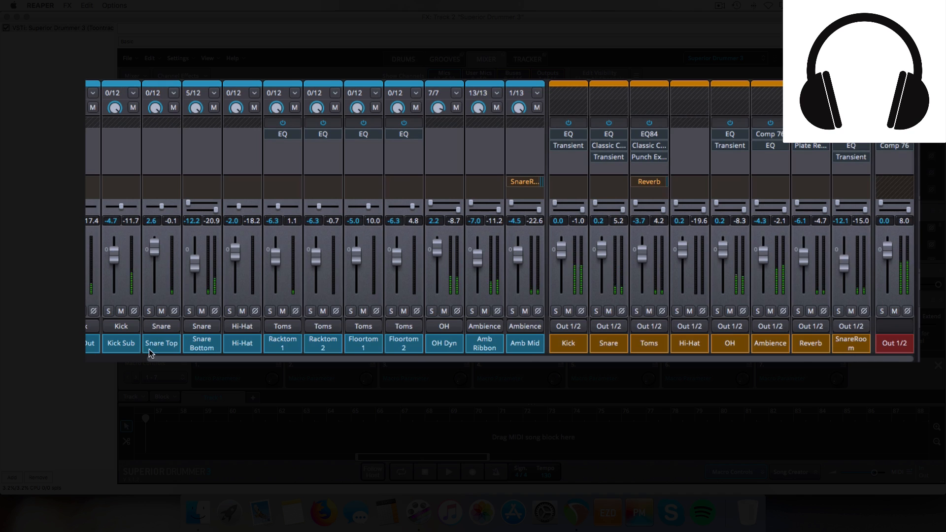
left_click(126, 358)
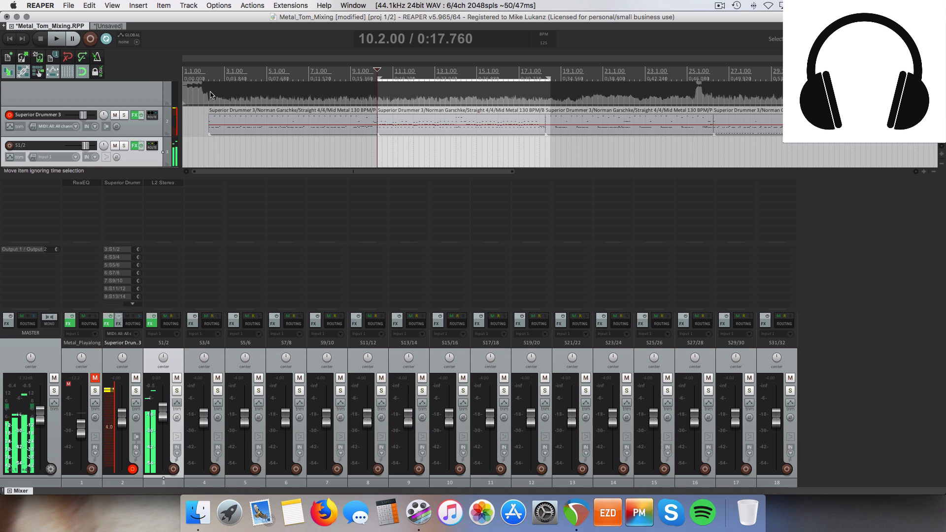
Step: Play the drums from 2.2.00 with the time selection cleared, stop playback and unmute the Metal_Playalong track
left_click(211, 94)
key("space")
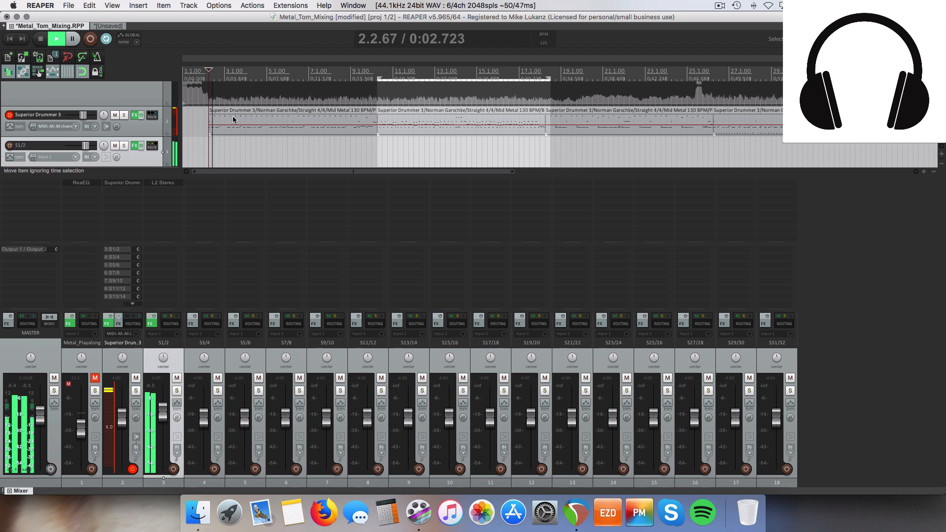
key("Escape")
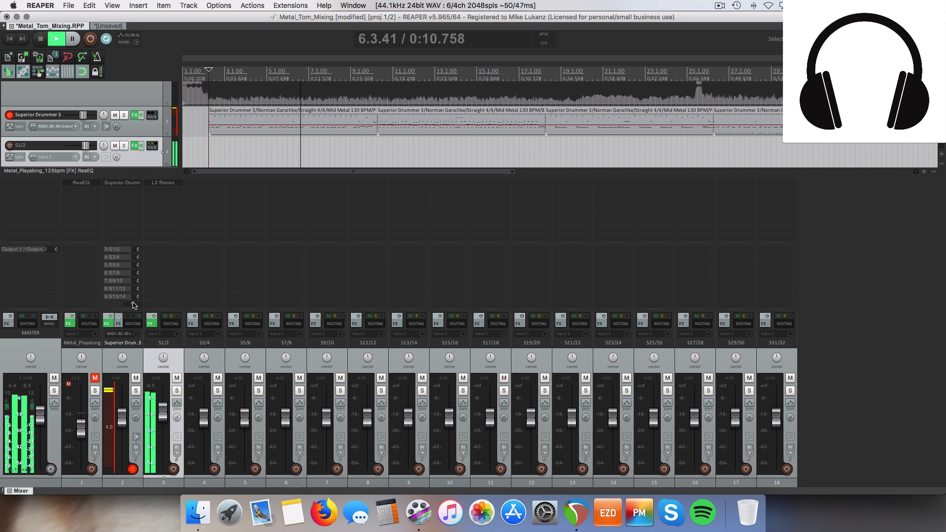
key("space")
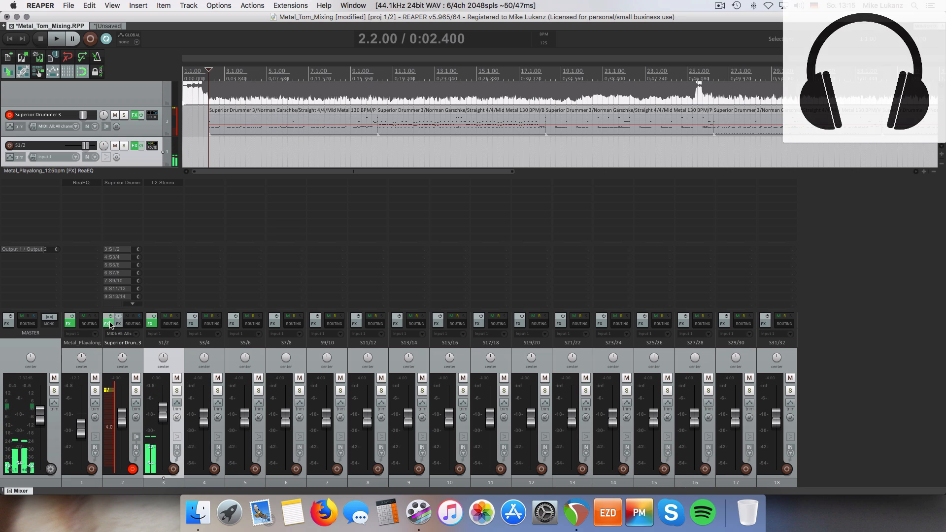
Step: Bypass and re-enable all channel effects in Superior Drummer 3 to compare the mix with the playalong, and show the drum construction view
left_click(107, 324)
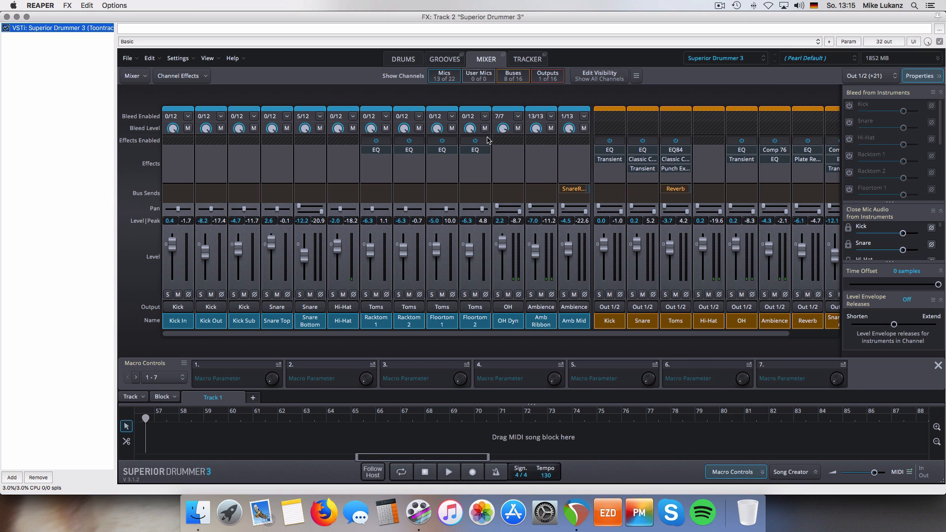
left_click(475, 140)
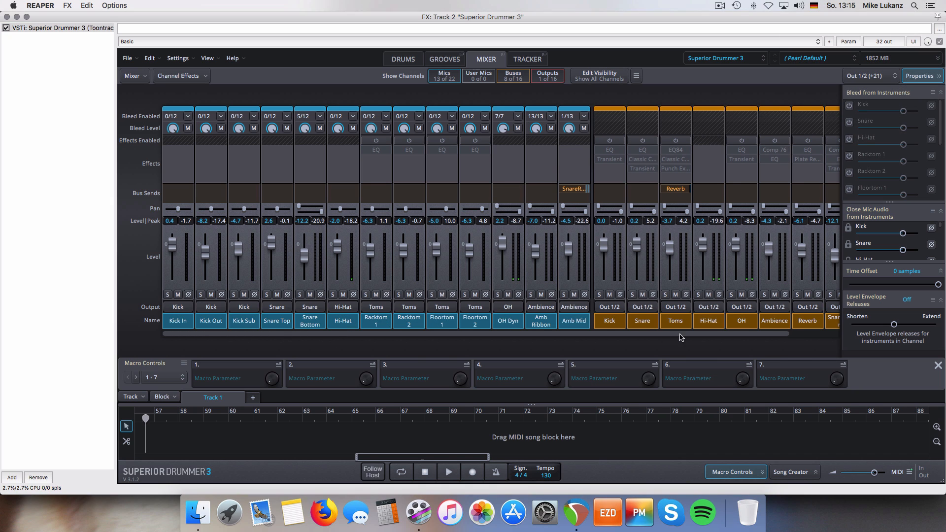
left_click_drag(680, 335, 774, 334)
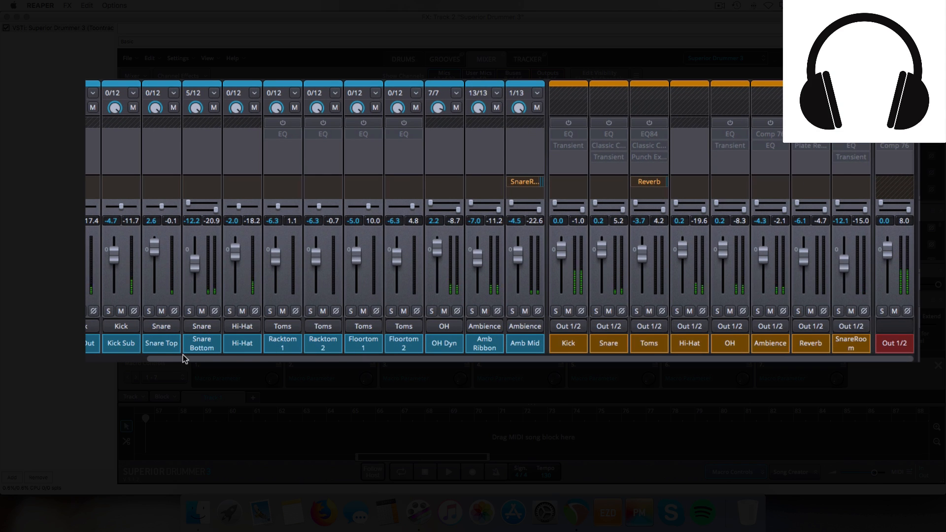
left_click(126, 360)
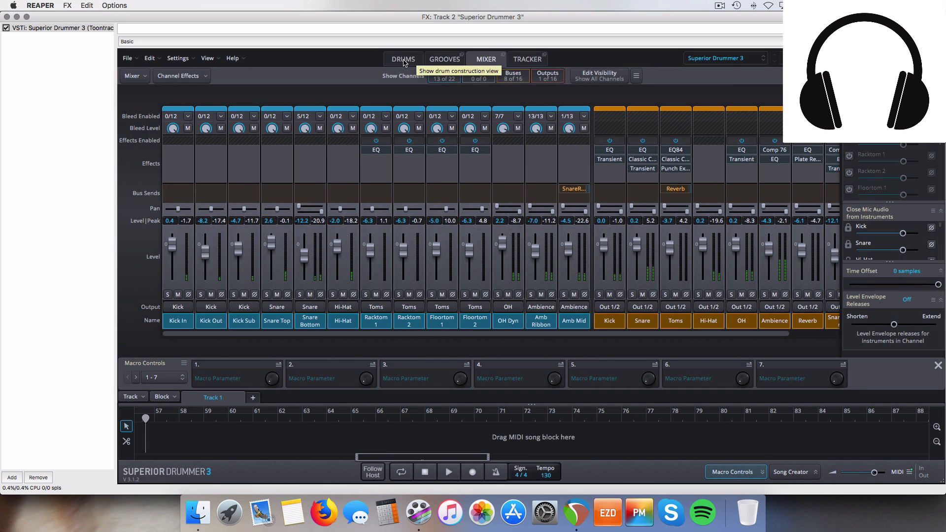
left_click(403, 58)
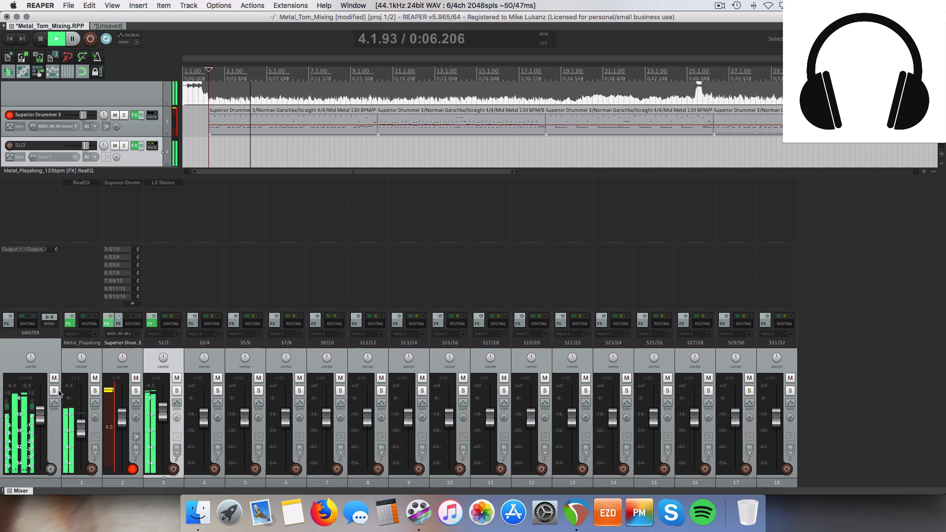
Step: Balance guitars and drums during playback by raising the Metal_Playalong volume and slightly lowering the S1/2 volume
left_click_drag(82, 432, 82, 425)
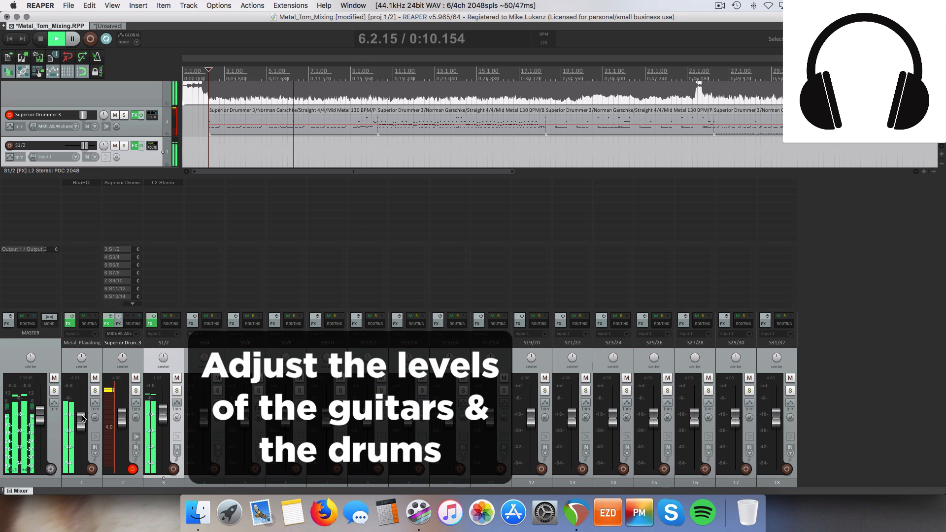
left_click_drag(82, 419, 82, 417)
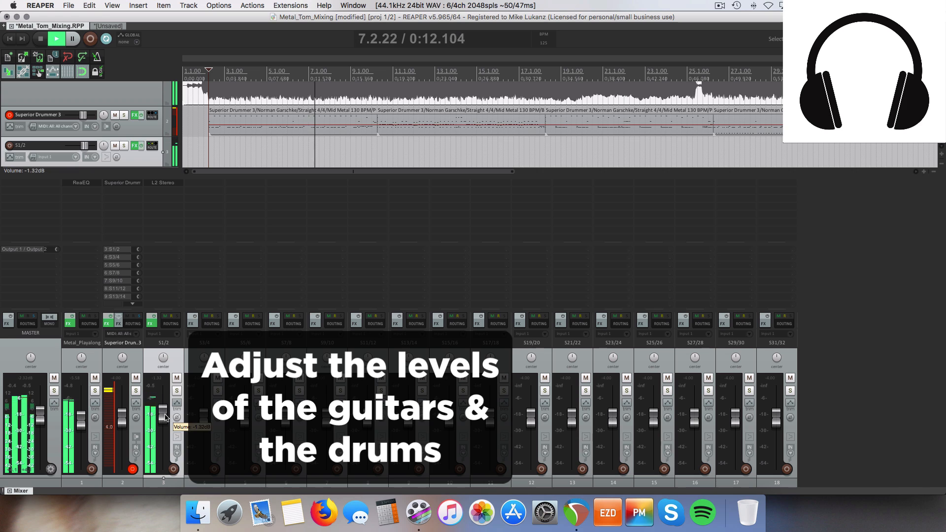
left_click_drag(166, 417, 166, 418)
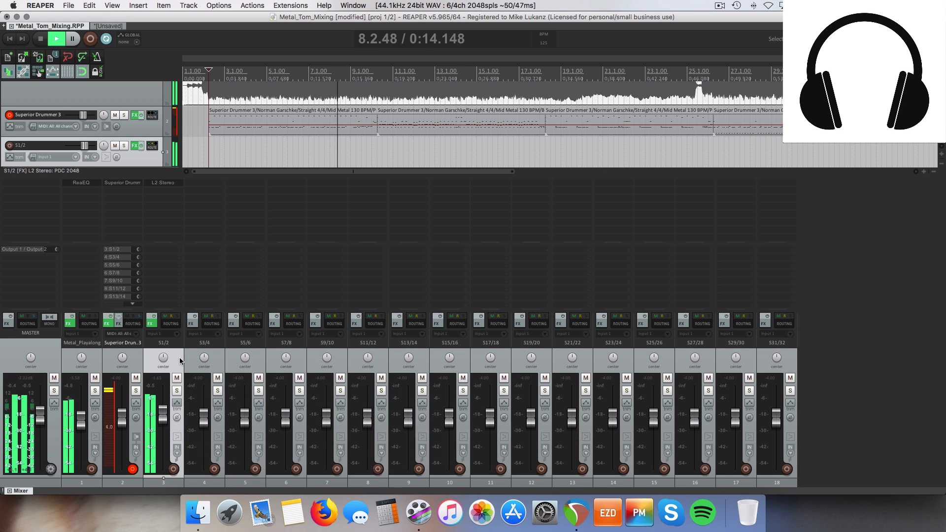
left_click_drag(81, 419, 83, 417)
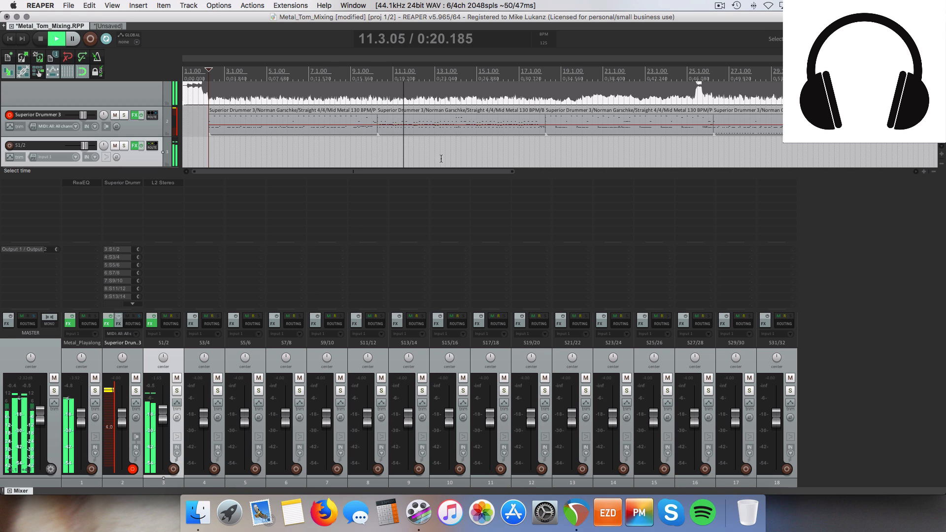
Step: Play the song from 18.3.00 to listen to the finished mix with the drum kit in view, and select the Metal_Playalong track
scroll(441, 158, "down", 2)
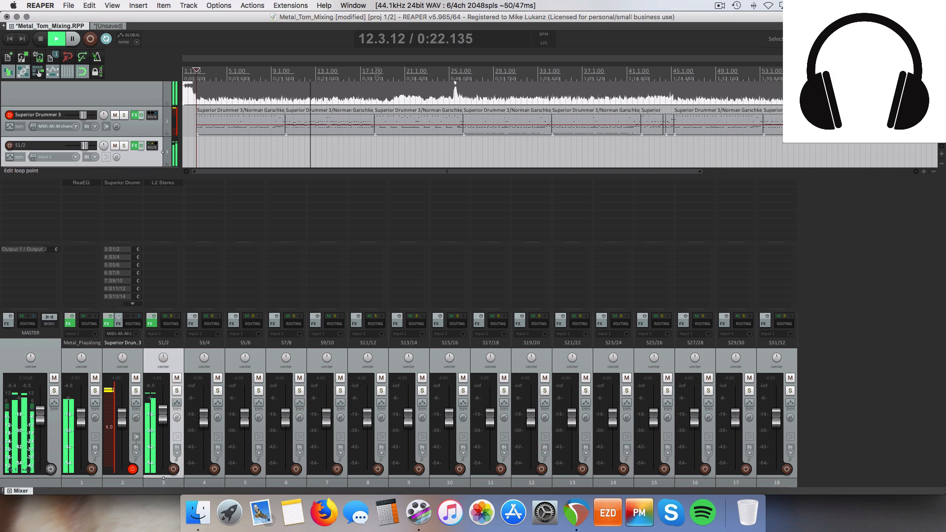
left_click(377, 71)
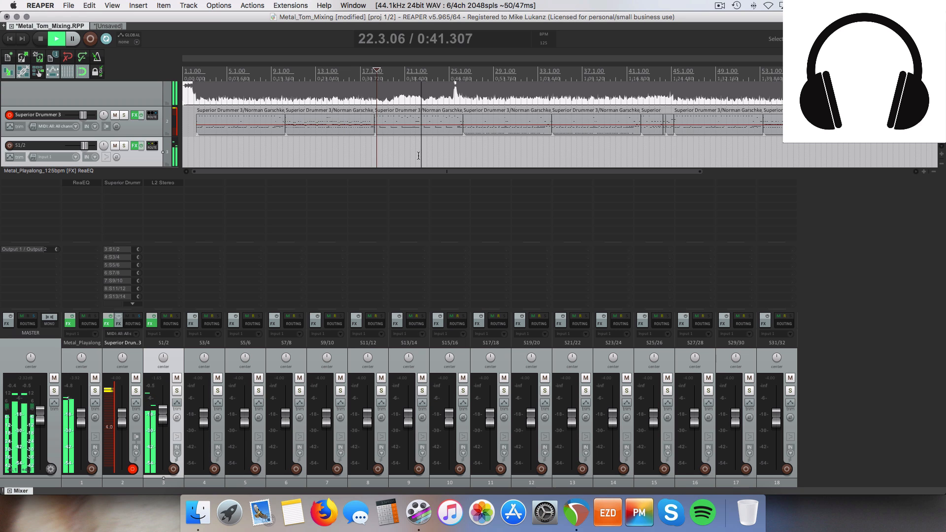
left_click(106, 325)
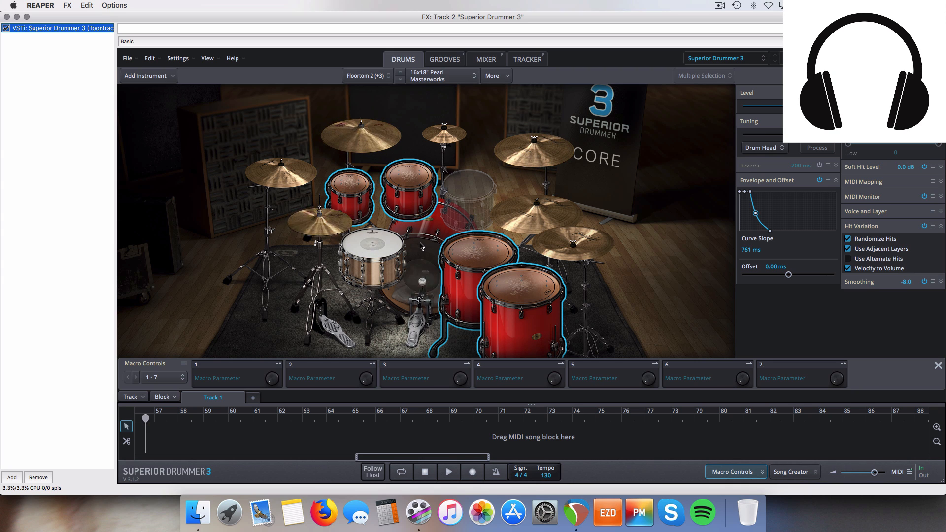
left_click(6, 17)
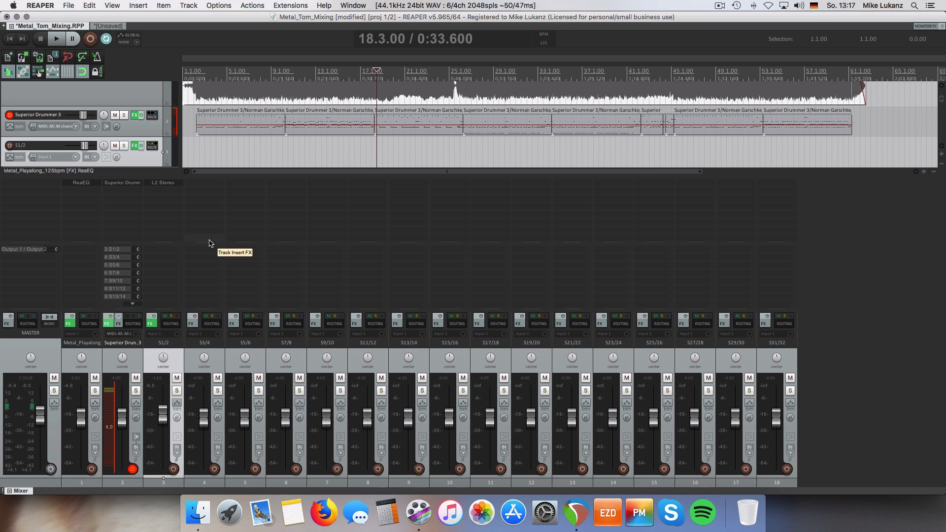
left_click(98, 349)
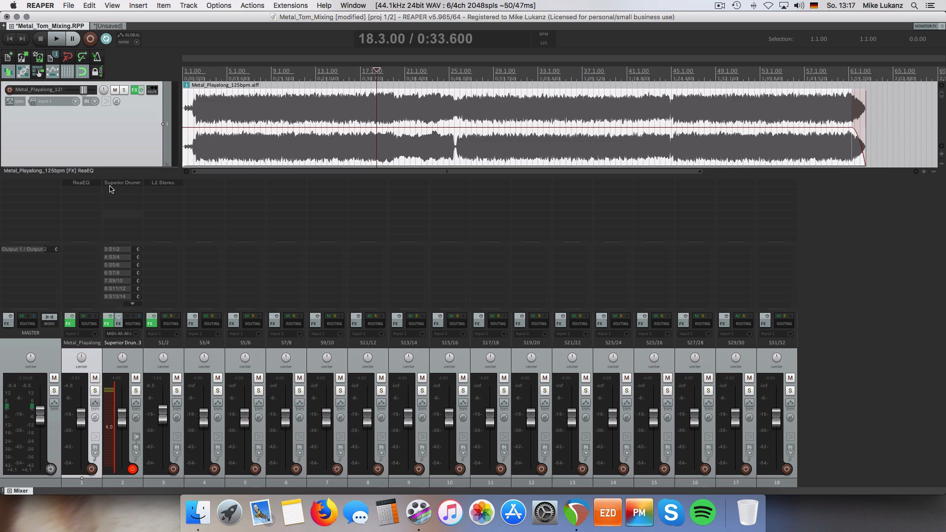
Step: Open ReaEQ on the Metal_Playalong track, try band 3 at 2552.3 Hz and -1.7 dB, and reset its gain to 0.0 dB
left_click(82, 183)
left_click_drag(423, 166, 423, 167)
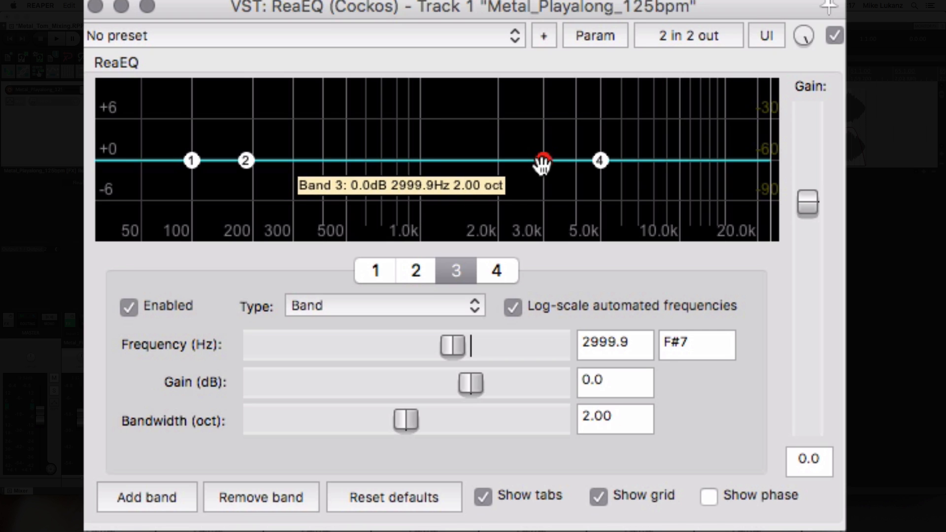
left_click_drag(542, 161, 524, 172)
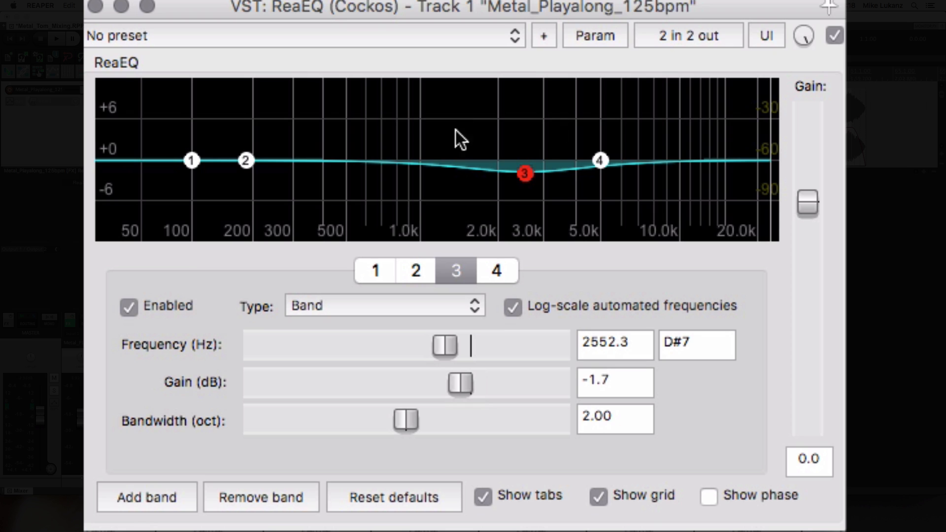
double_click(525, 172)
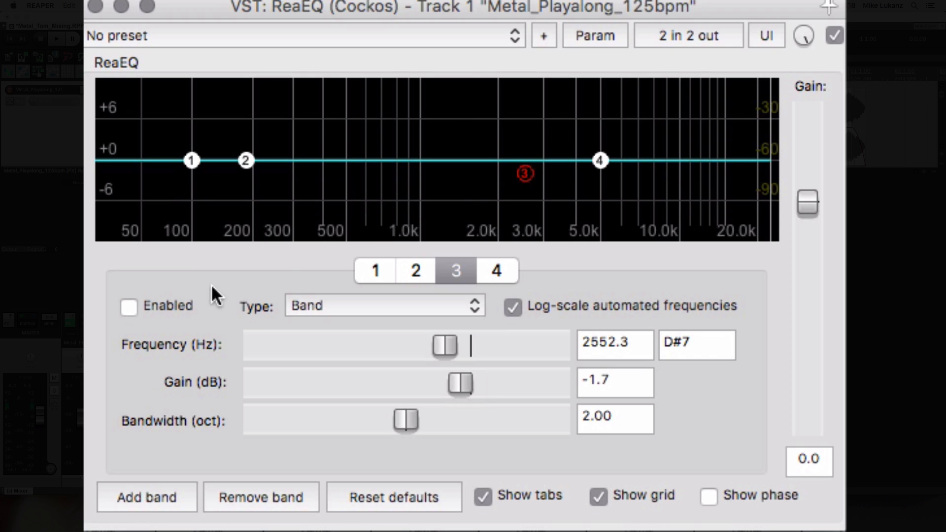
left_click(156, 304)
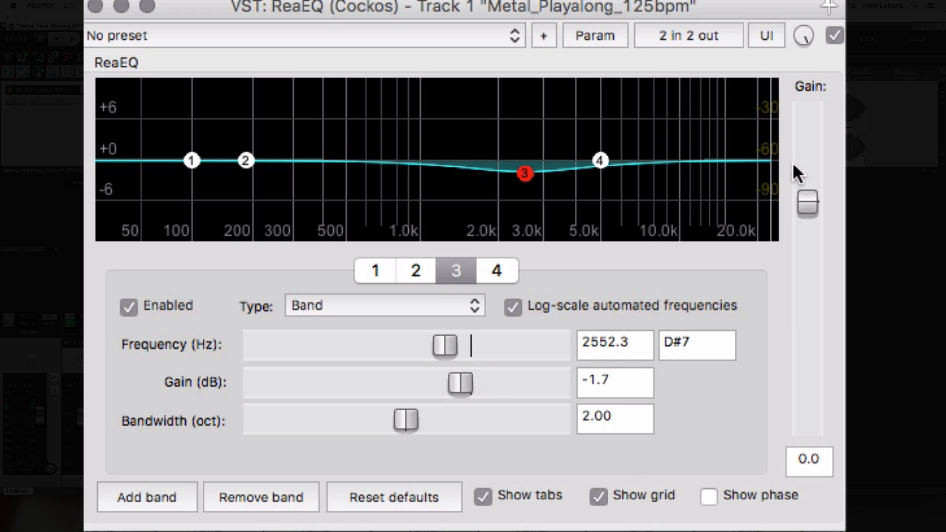
double_click(464, 375)
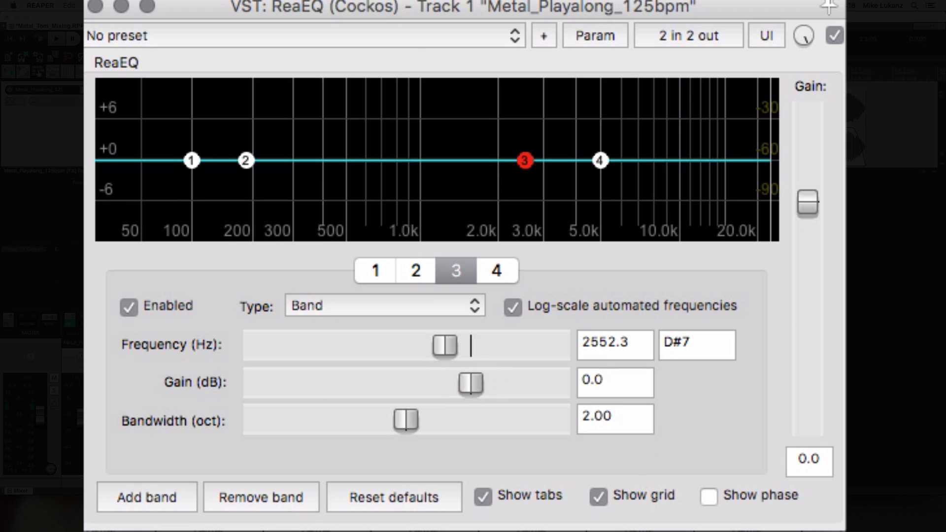
Step: Play the song briefly with the flat EQ, and move band 3 to 2326.8 Hz with its gain reset to 0.0 dB
key("space")
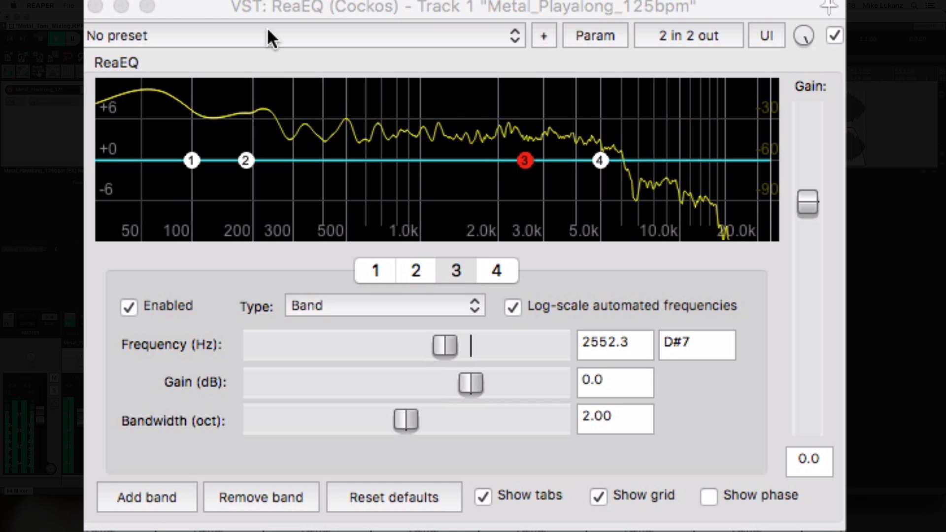
key("space")
scroll(113, 142, "down", 3)
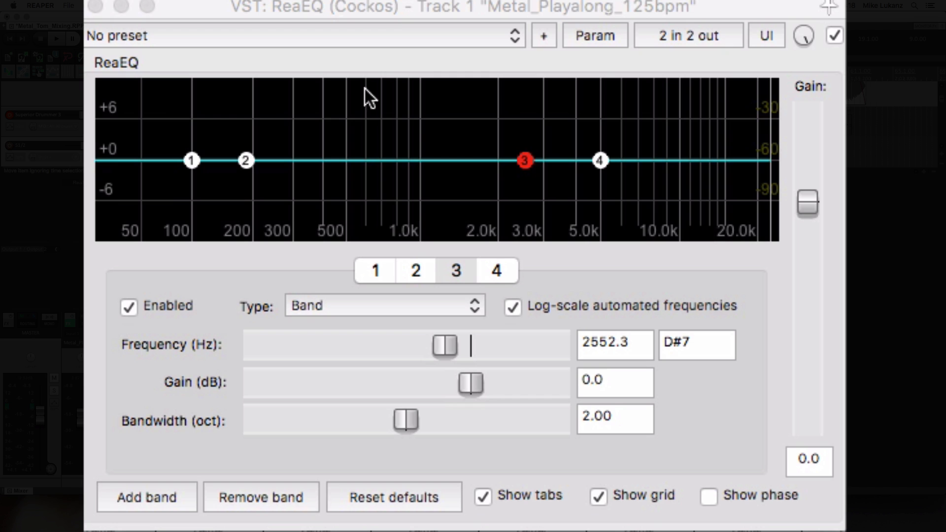
mouse_move(524, 159)
left_mouse_down()
mouse_move(502, 159)
mouse_move(513, 170)
left_mouse_up()
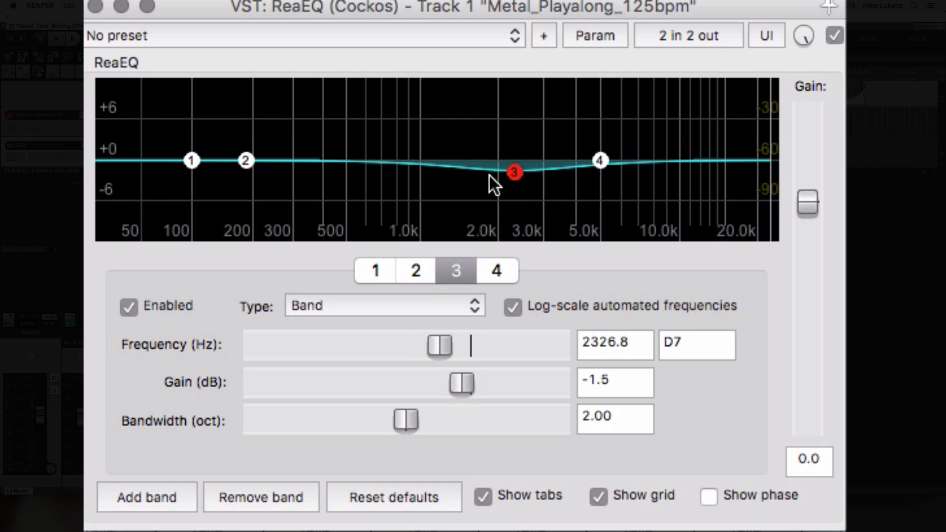
double_click(465, 384)
Step: Lower band 3's gain to -1.5 dB during playback, and bypass and re-enable ReaEQ to compare the playalong with and without the cut
key("space")
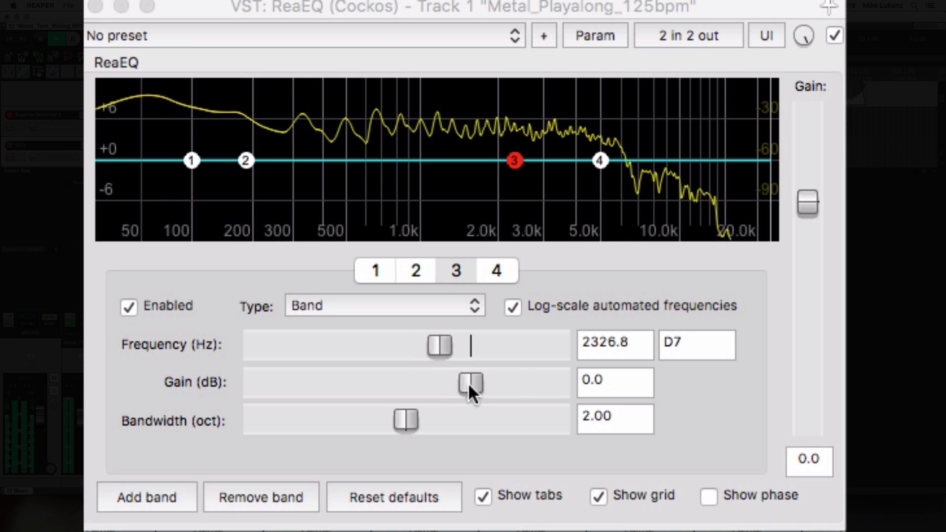
key("space")
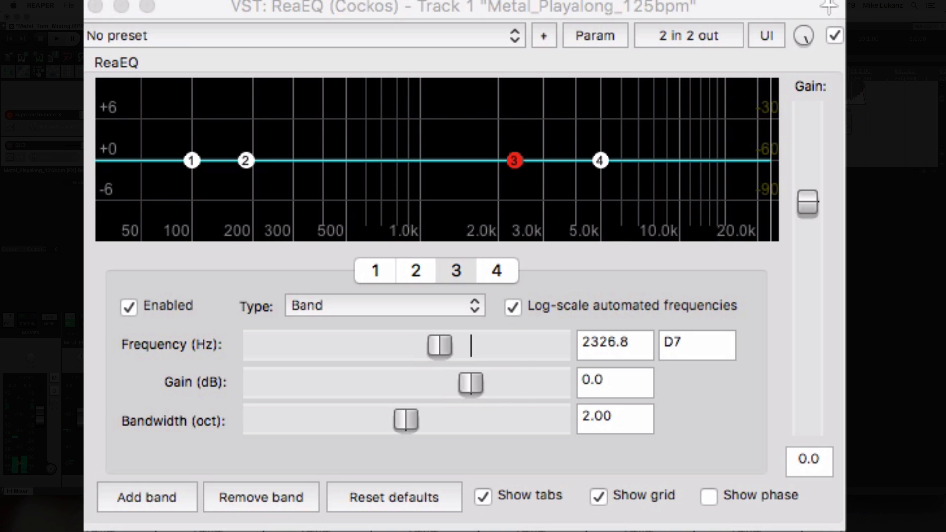
key("space")
left_click(515, 162)
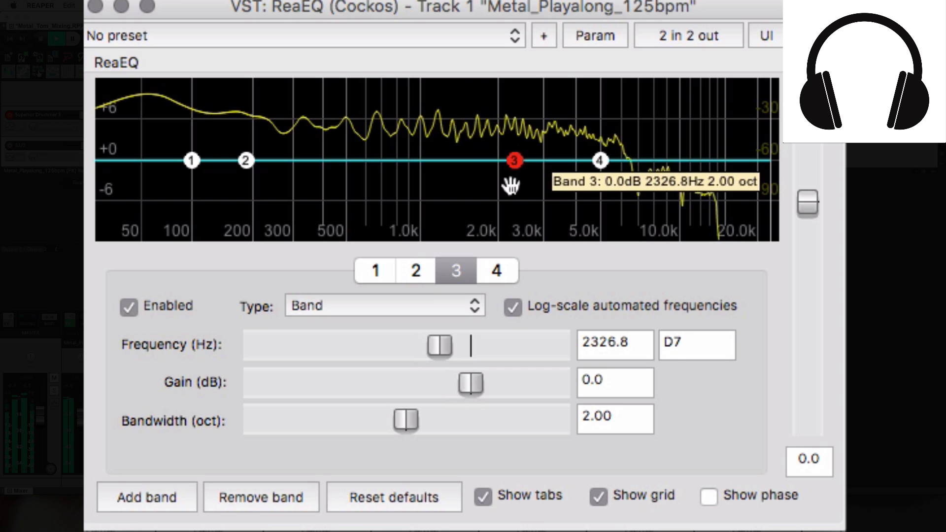
left_click_drag(466, 373, 457, 373)
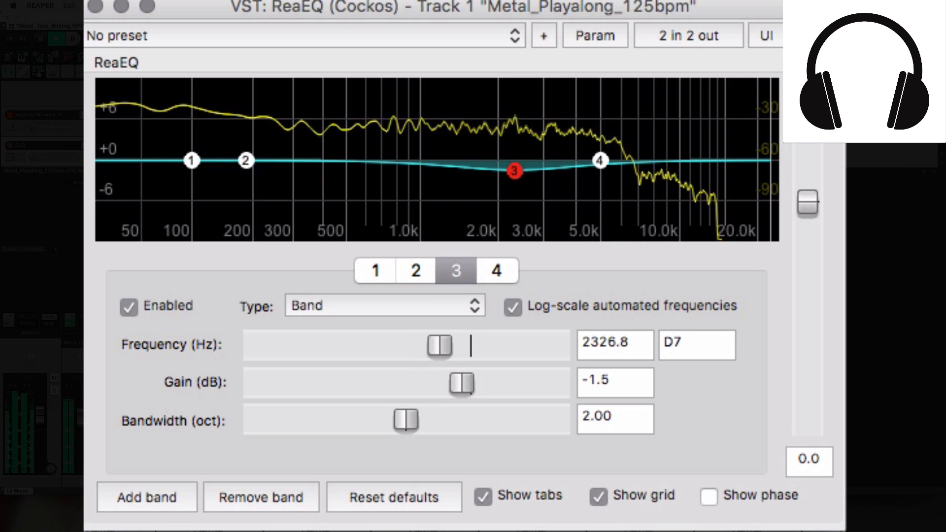
left_click(828, 36)
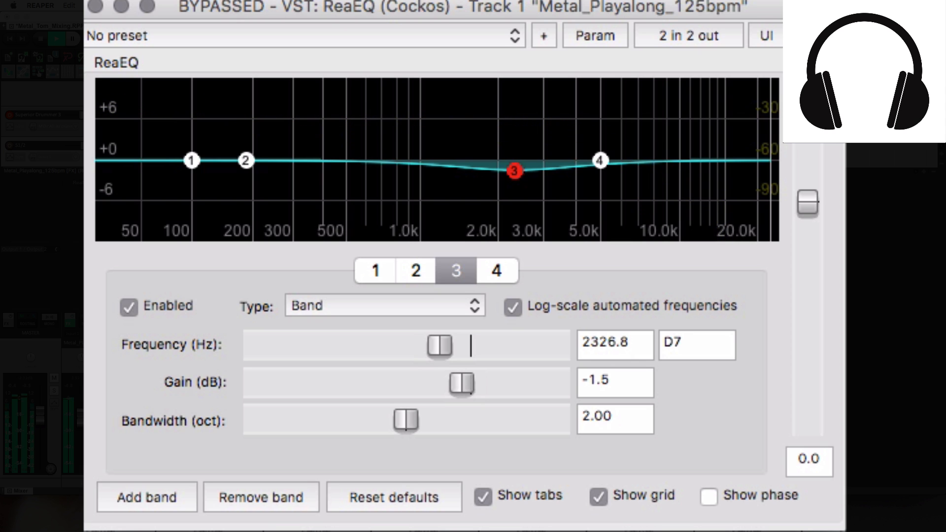
left_click(828, 36)
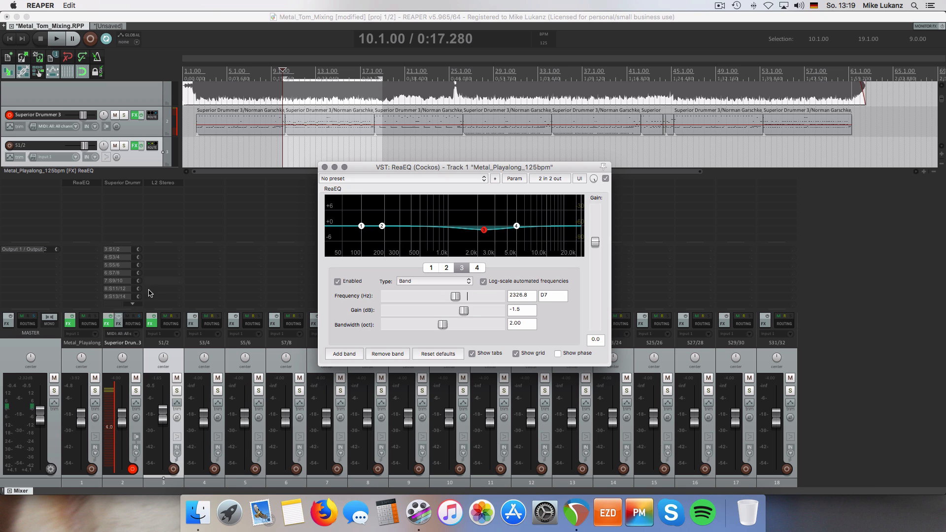
Step: Open the Superior Drummer 3 plug-in on track 2 to show the drum kit
left_click(106, 324)
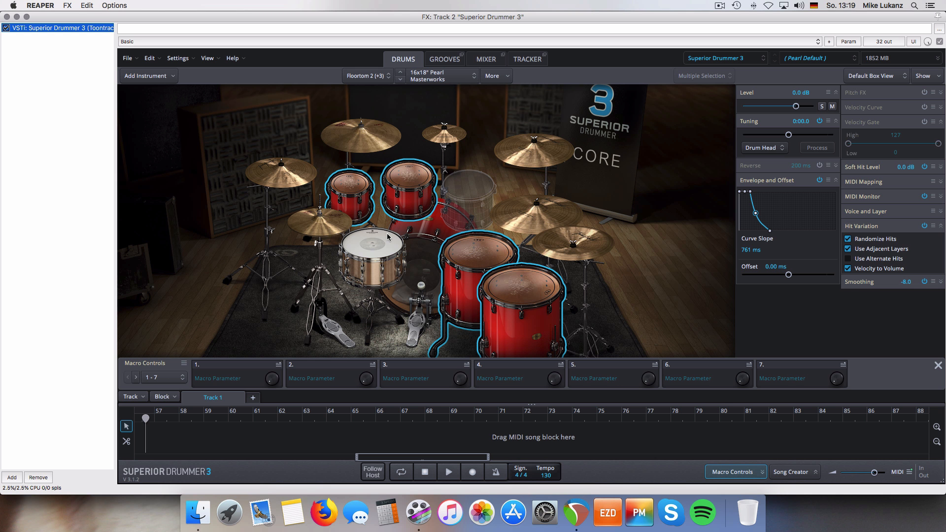